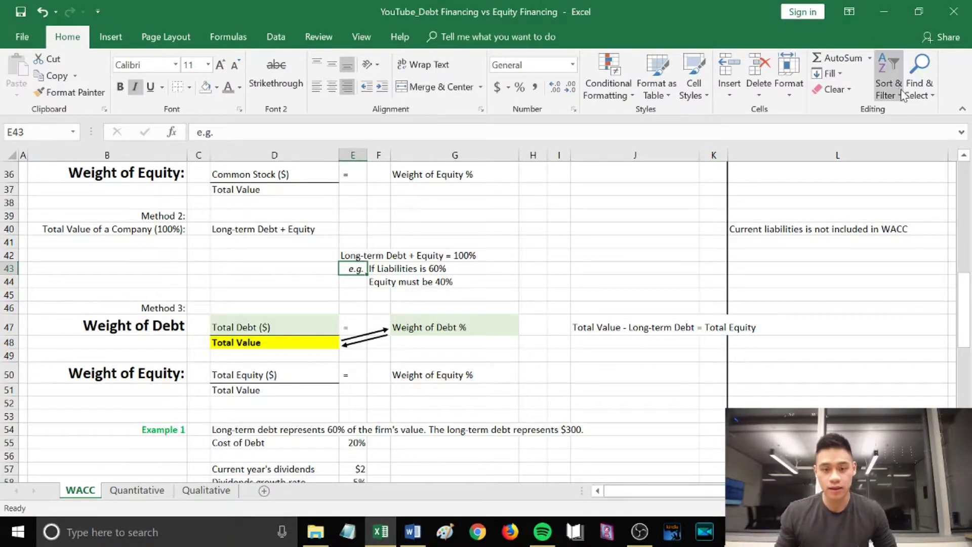
Examine the Method 3 formulas for weight of debt, weight of equity and total equity in rows 47 to 51
drag(353, 269, 426, 268)
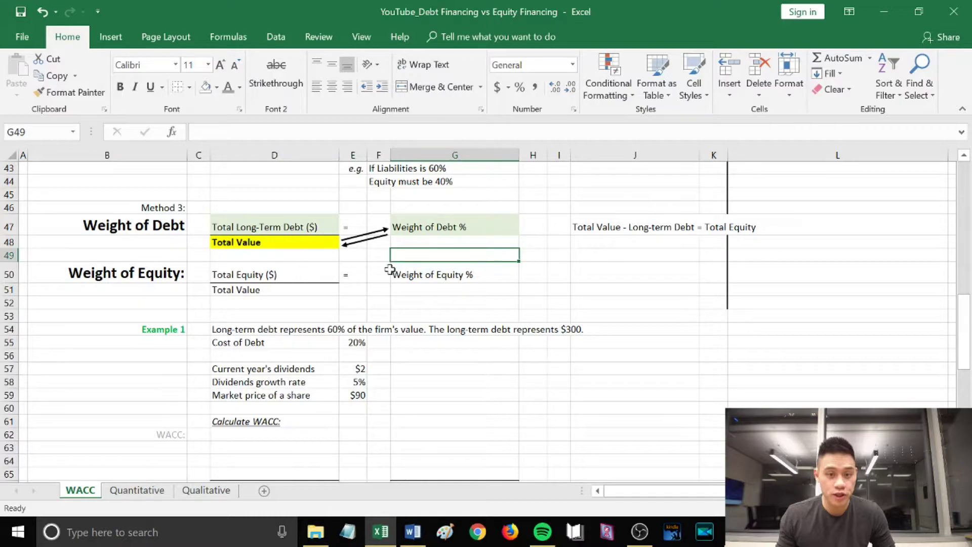
click(299, 227)
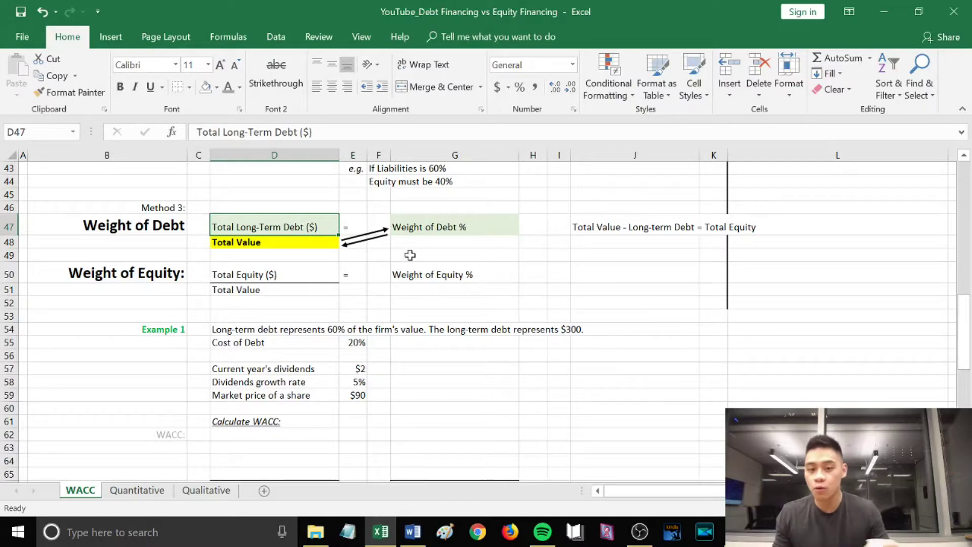
click(442, 226)
scroll(278, 281, up, 1)
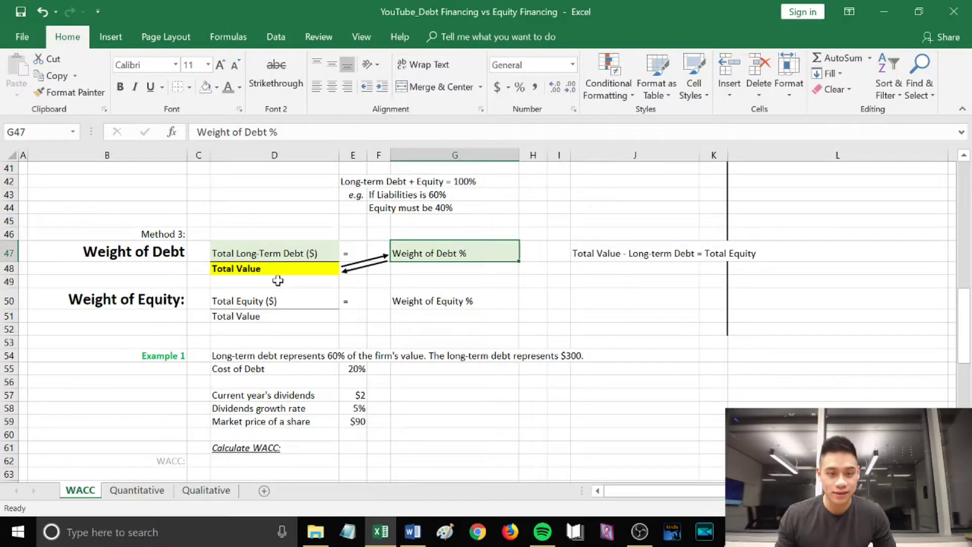
click(266, 272)
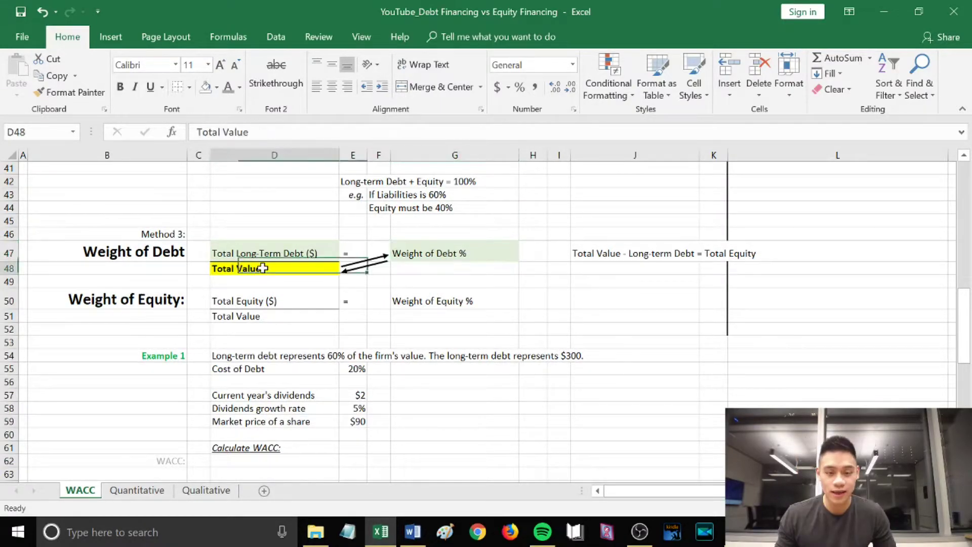
click(434, 246)
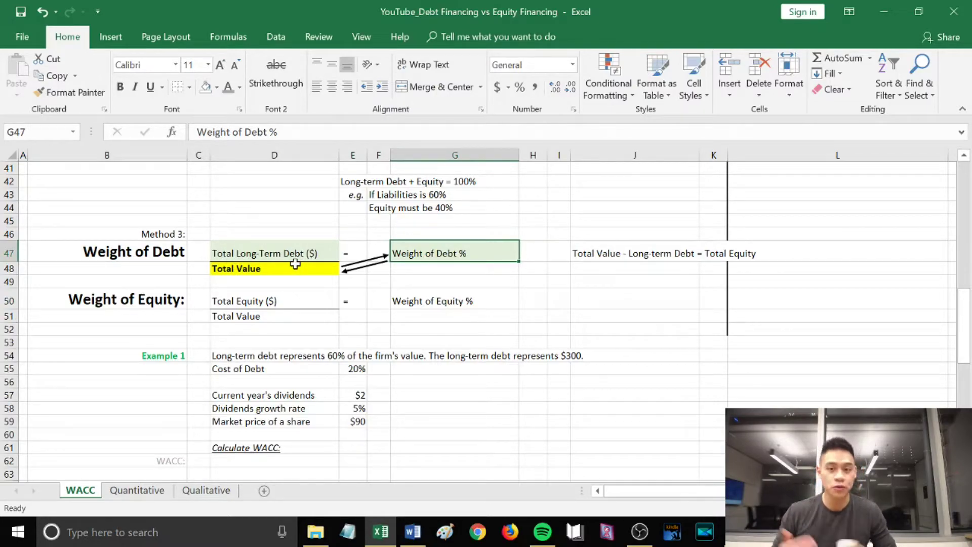
click(581, 248)
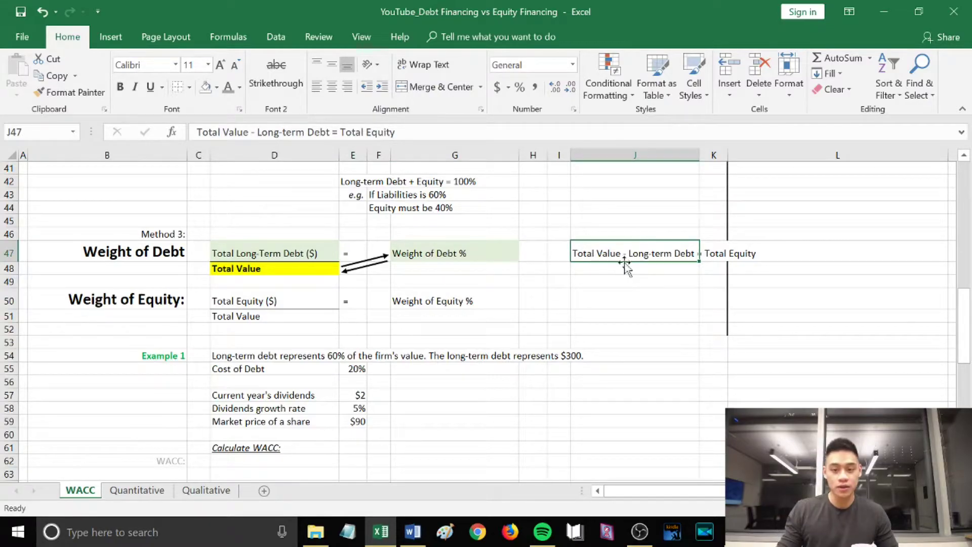
click(606, 271)
click(612, 252)
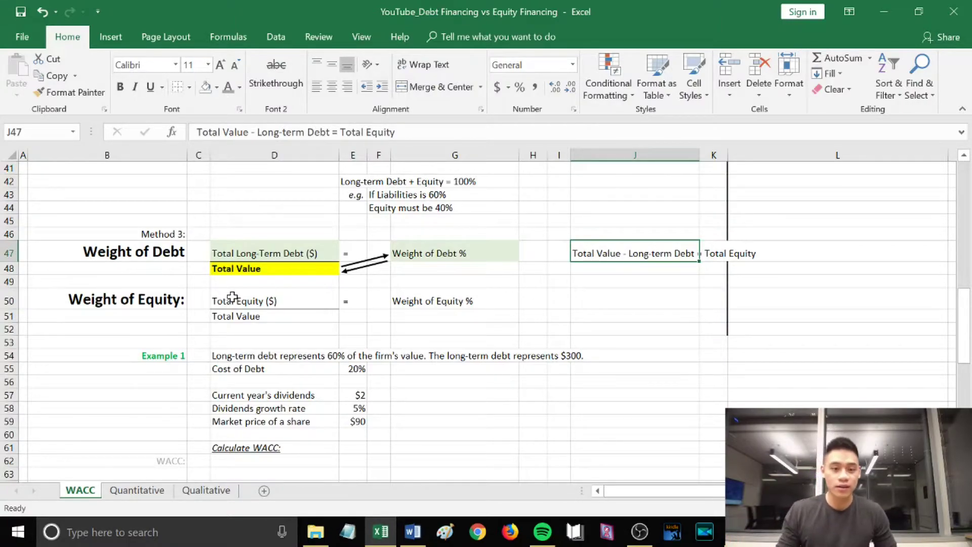
click(249, 301)
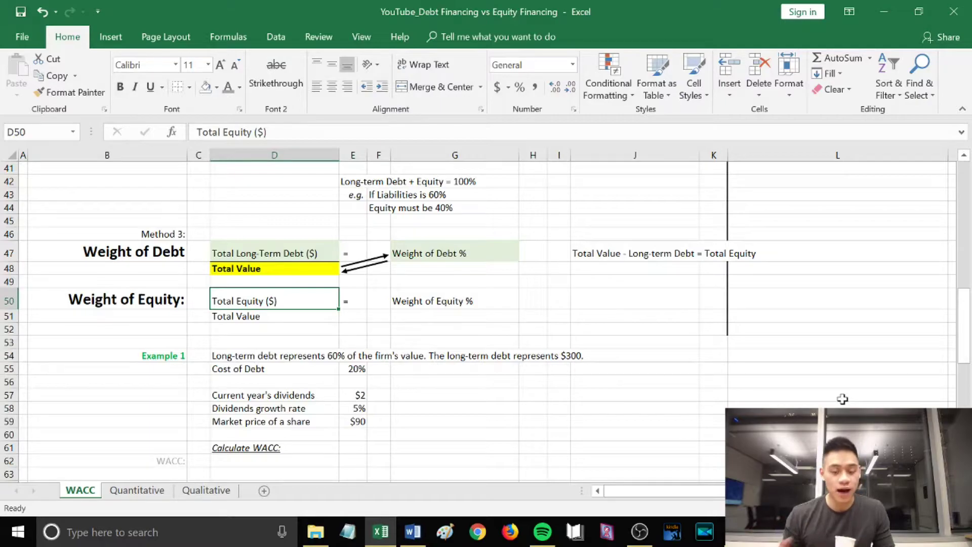
click(475, 304)
Write the debt term under Calculate WACC: "Weight of Debt %" with "x" on a second line in D62, and "Cost of Debt" in D63
click(274, 460)
scroll(161, 388, down, 2)
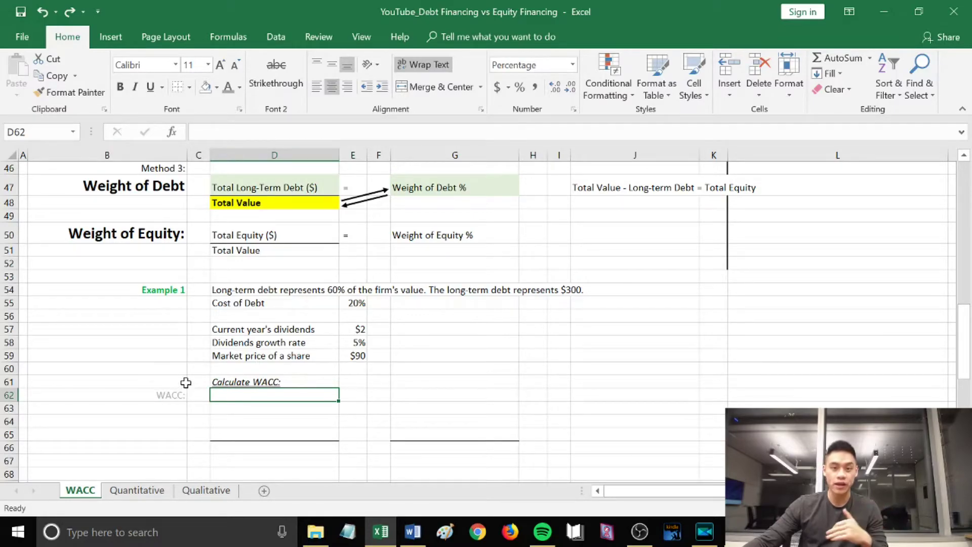
scroll(187, 377, down, 2)
scroll(204, 373, down, 1)
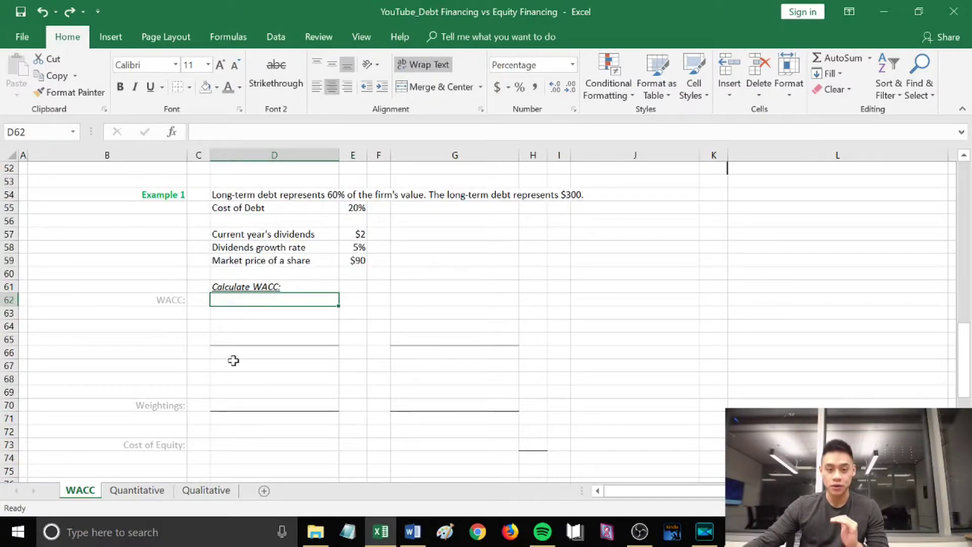
click(173, 302)
click(272, 302)
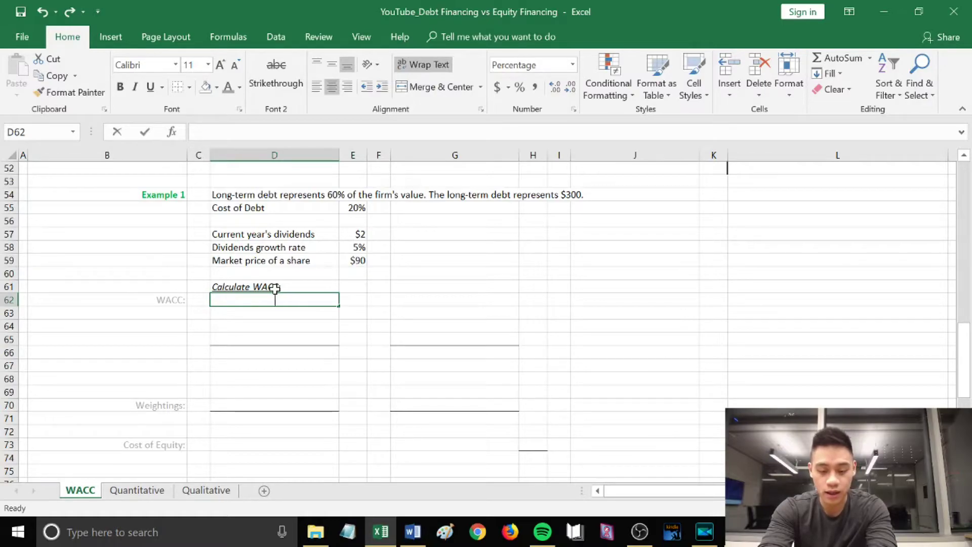
text(Weight of Debt %)
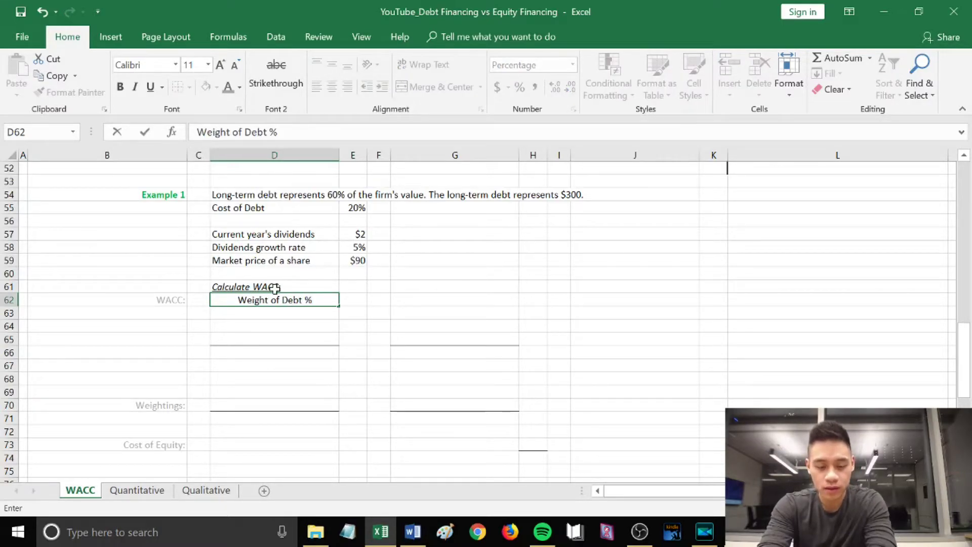
key(alt+Return)
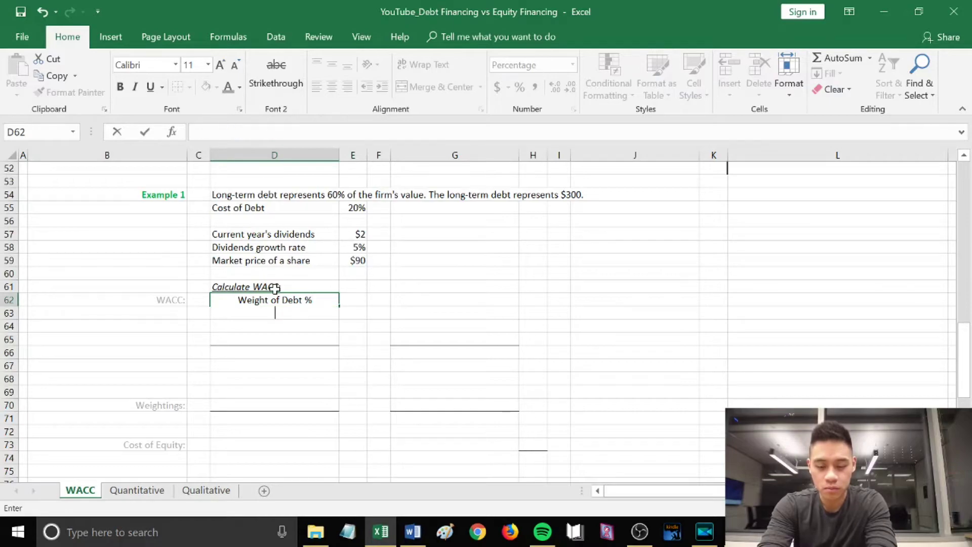
text(x)
key(Return)
text(Cost of Debt)
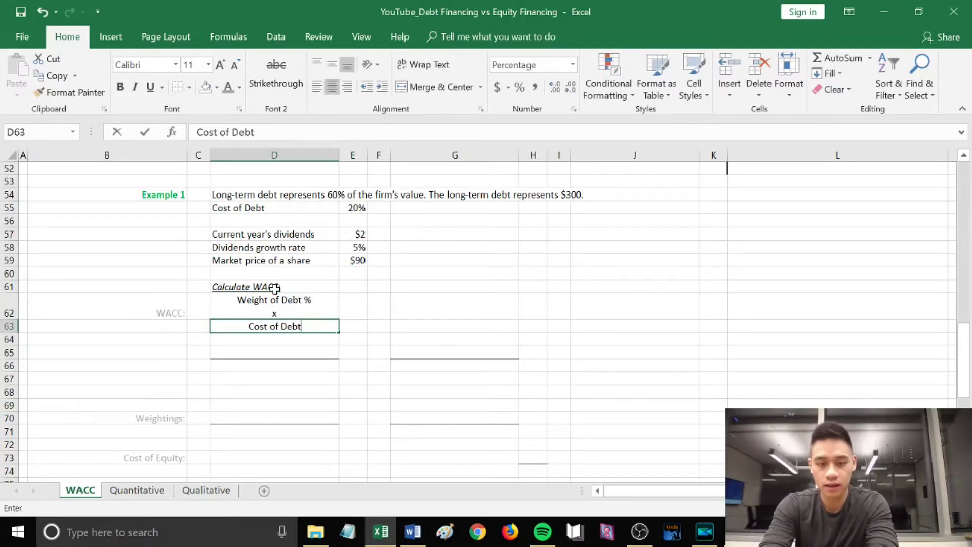
Put a "+" in E62 and enter "Weight of Equity %" with "x" on a second line in G62
key(Tab)
key(Up)
text(+)
key(Tab)
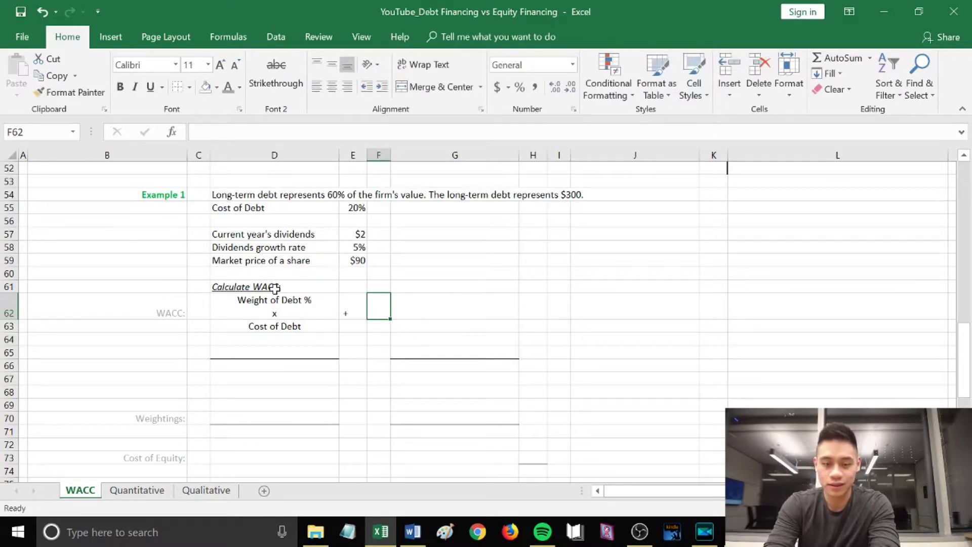
key(Tab)
text(Weigh)
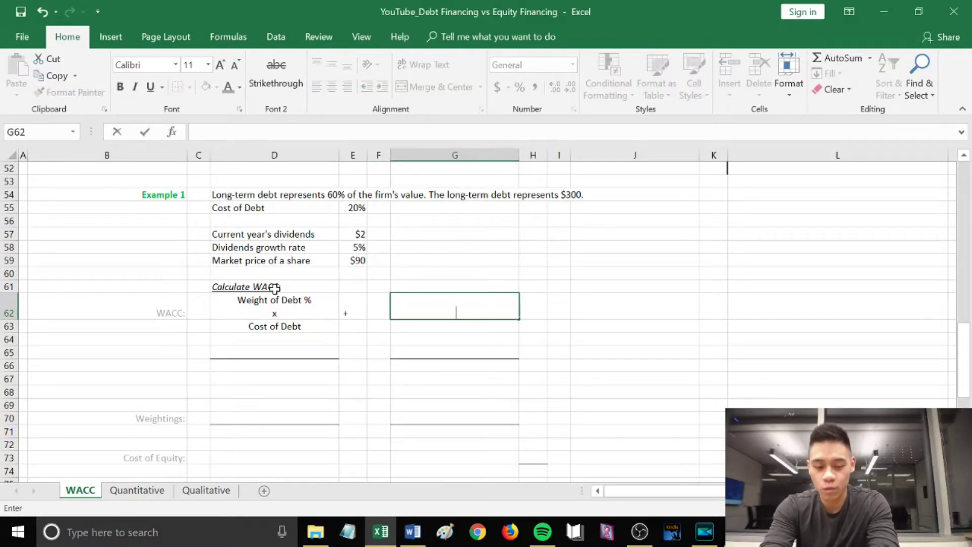
text(t of Equity %)
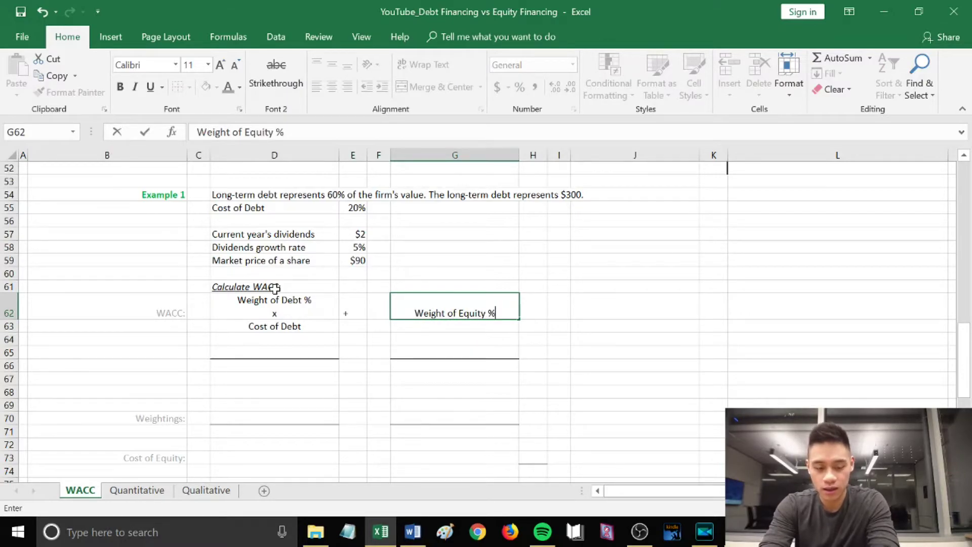
key(alt+Return)
text(x)
key(Return)
Complete the equity term of the WACC formula with "Cost of Equity" in G63
key(Tab)
key(Tab)
text(Cos)
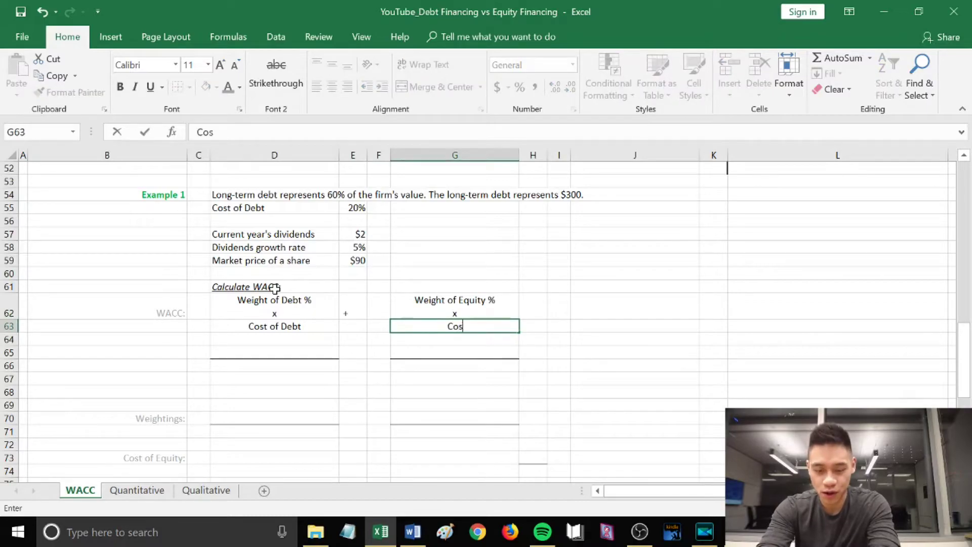
text(t of Equity)
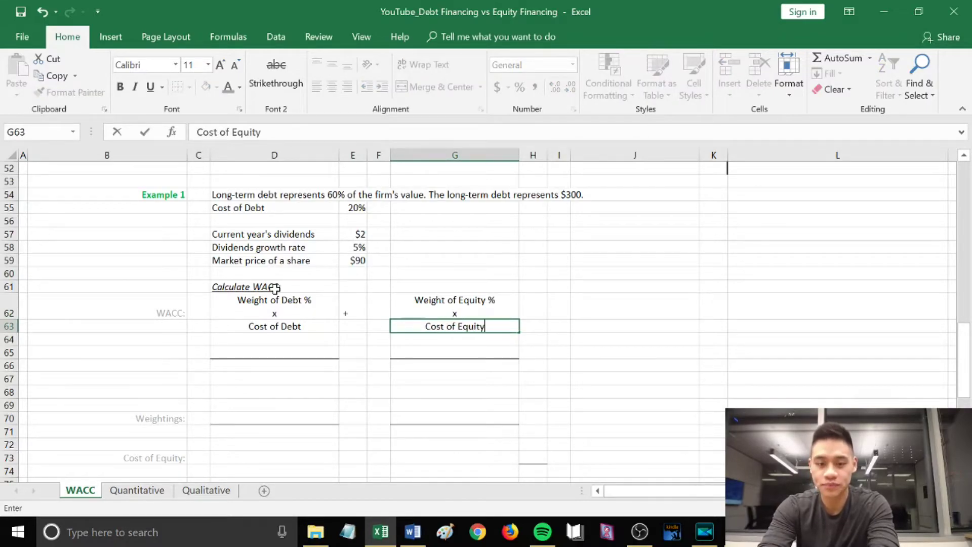
key(Return)
Enter the long-term debt figures from Example 1, 60% in D65 and $300 in G65
key(Down)
key(Left)
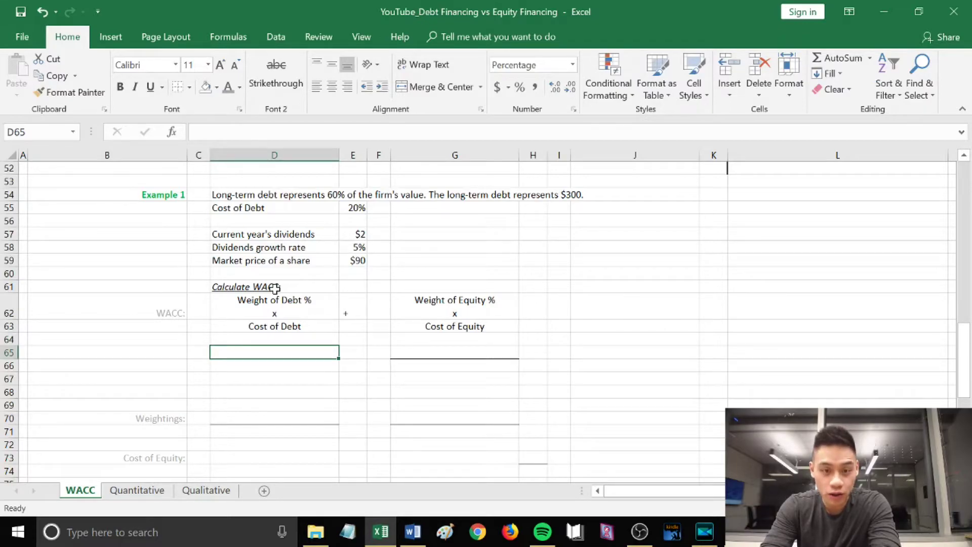
text(60)
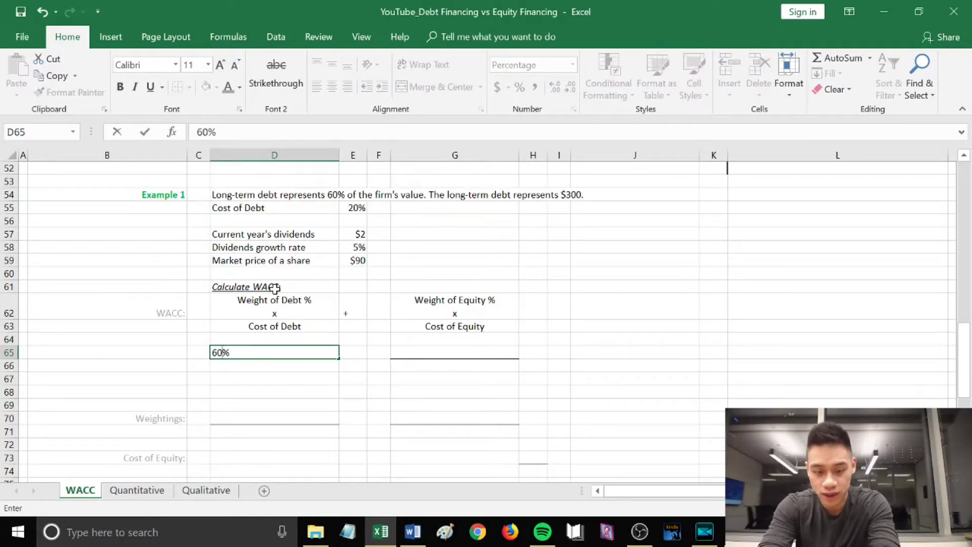
key(Right)
key(Right)
key(Right)
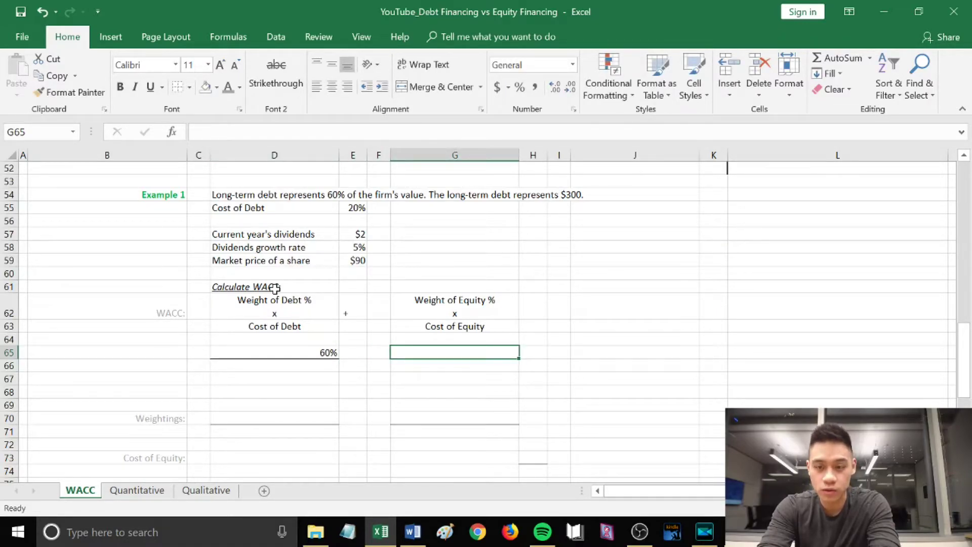
text($300)
key(Return)
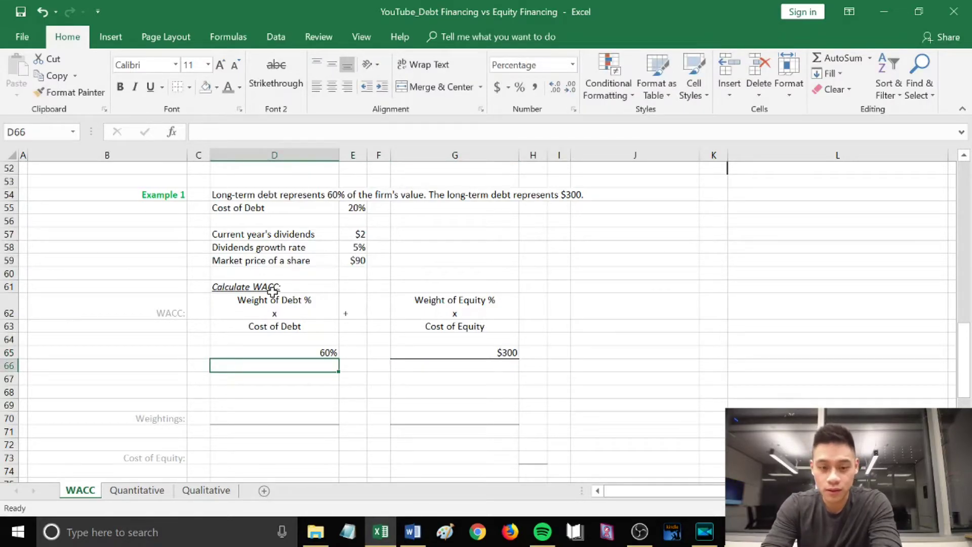
Enter 100% in D66 and calculate the firm's total value in G66 with the formula =G65/D65
text(100)
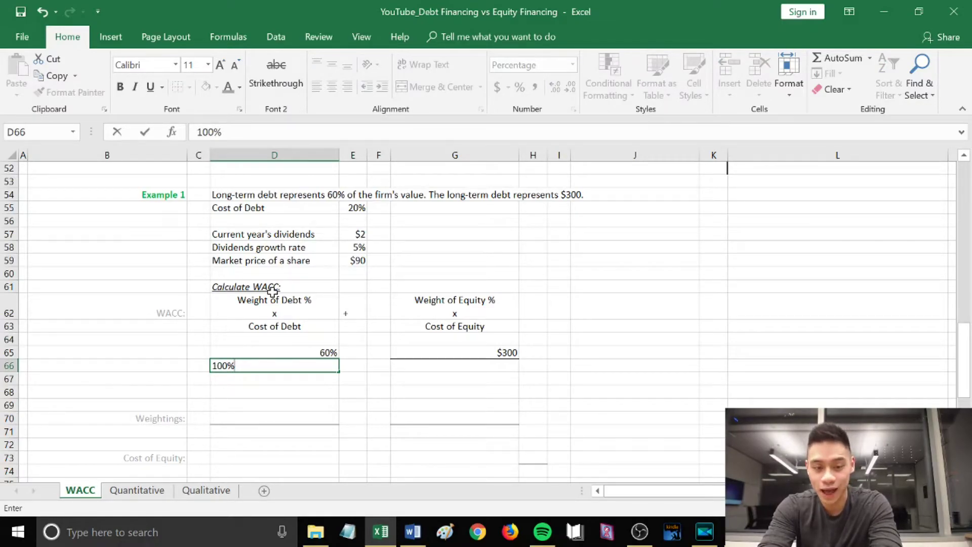
key(Tab)
key(Tab)
key(Tab)
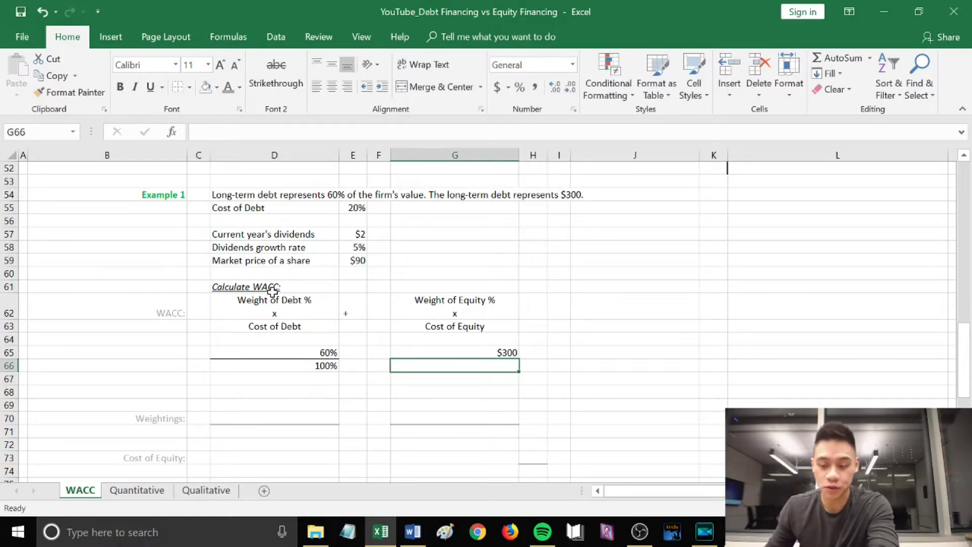
text(=)
click(466, 350)
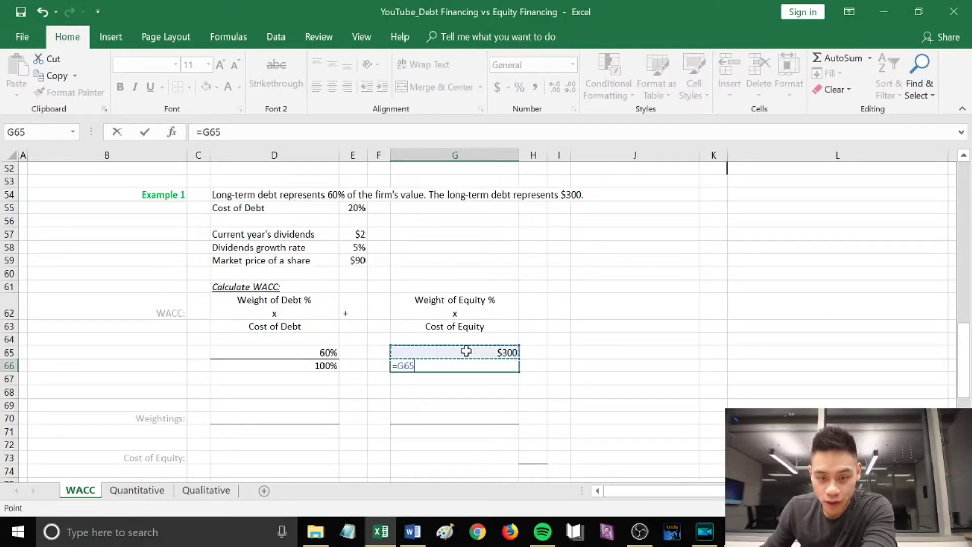
text(/)
click(327, 353)
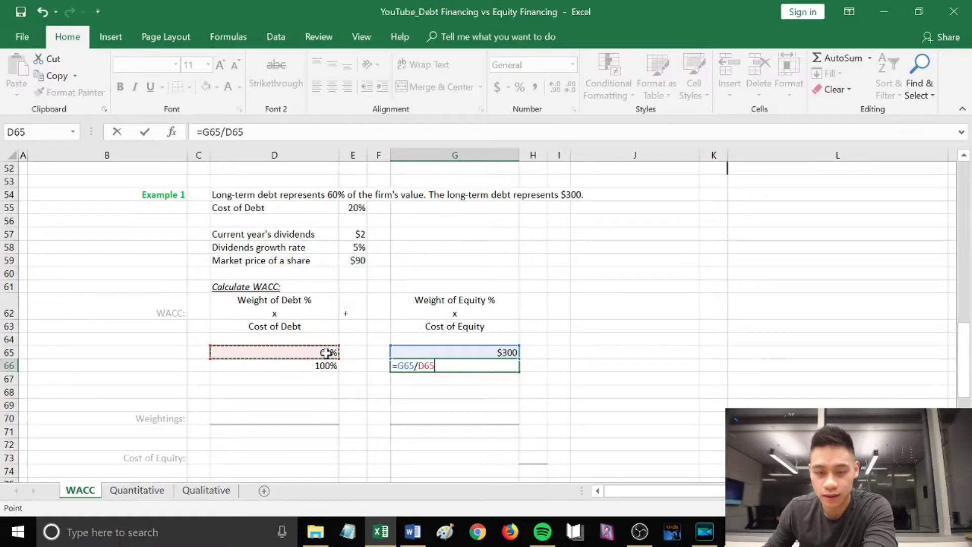
key(Return)
click(475, 369)
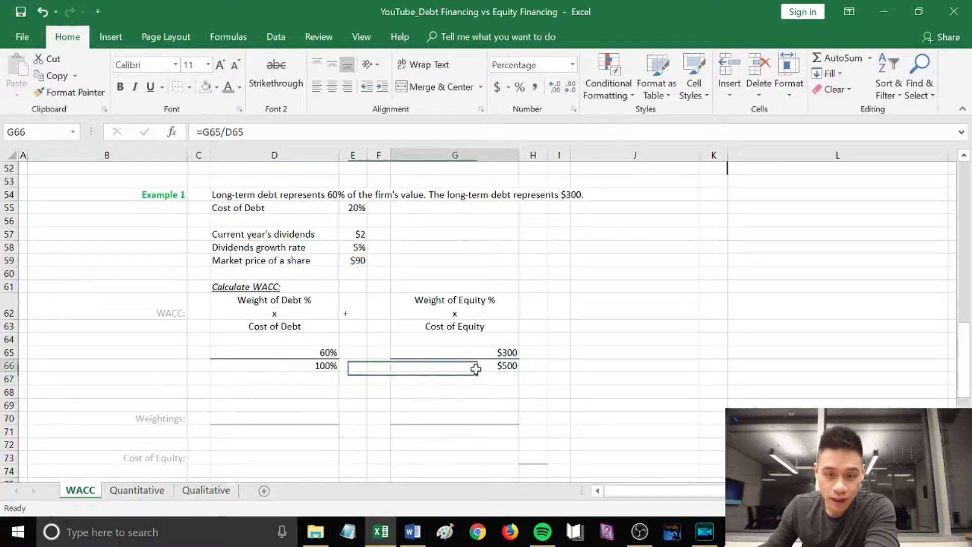
click(324, 369)
click(466, 368)
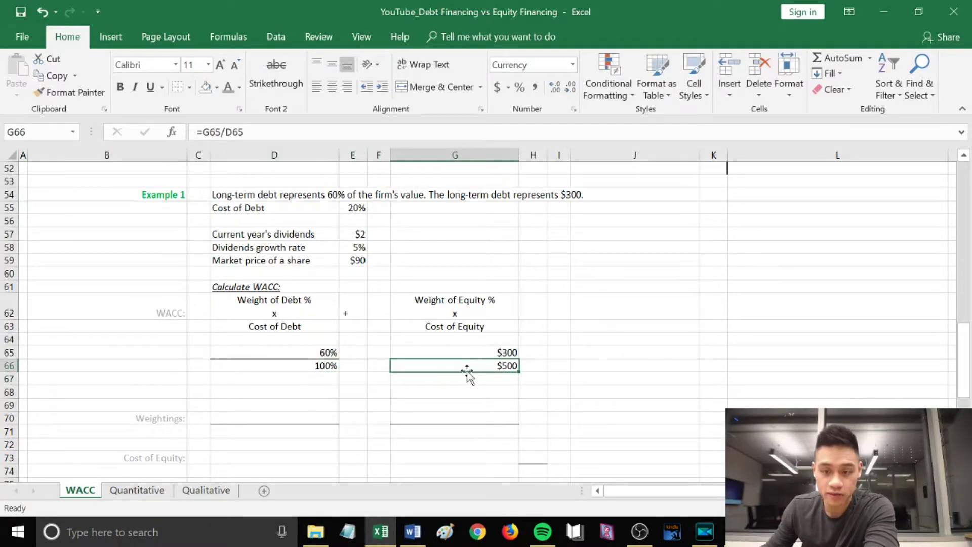
Enter the equity percentage of 40% in D68
scroll(348, 419, down, 1)
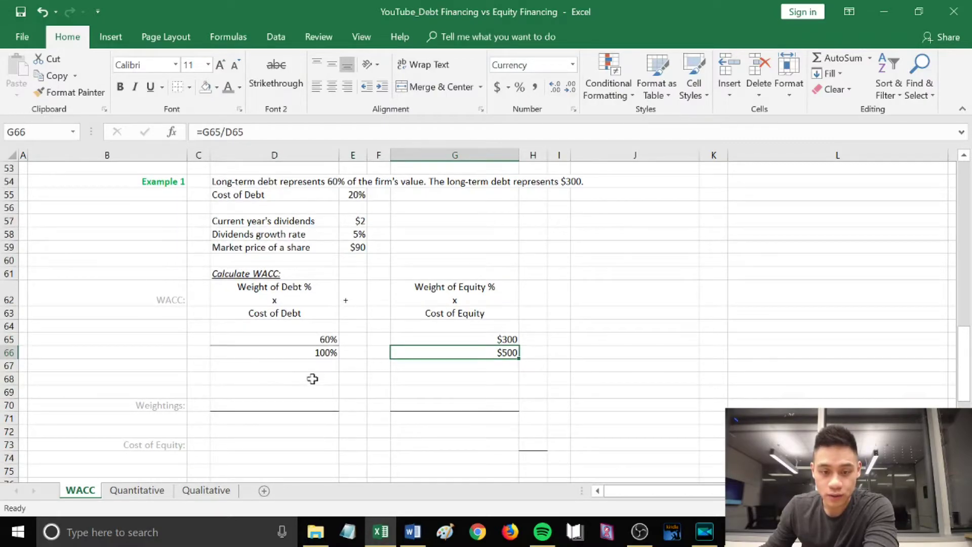
click(317, 379)
text(40)
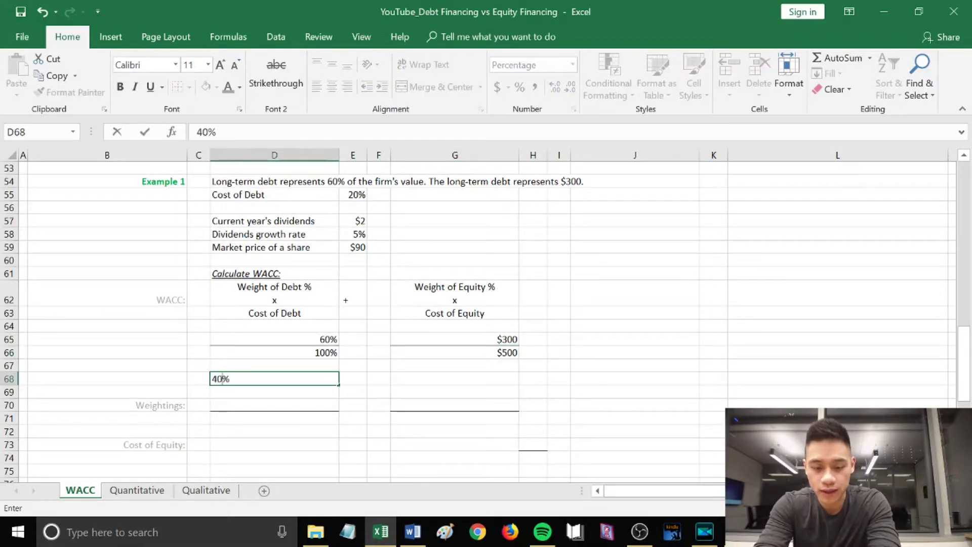
key(Tab)
Calculate the dollar value of equity in G68 by multiplying the total value in G66 by the percentage in D68
key(Tab)
key(Tab)
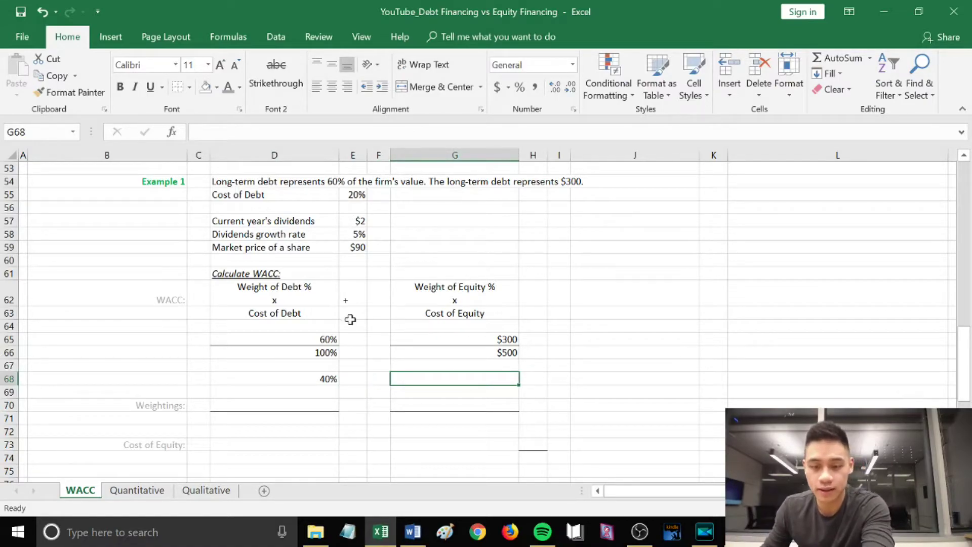
text(=)
click(488, 353)
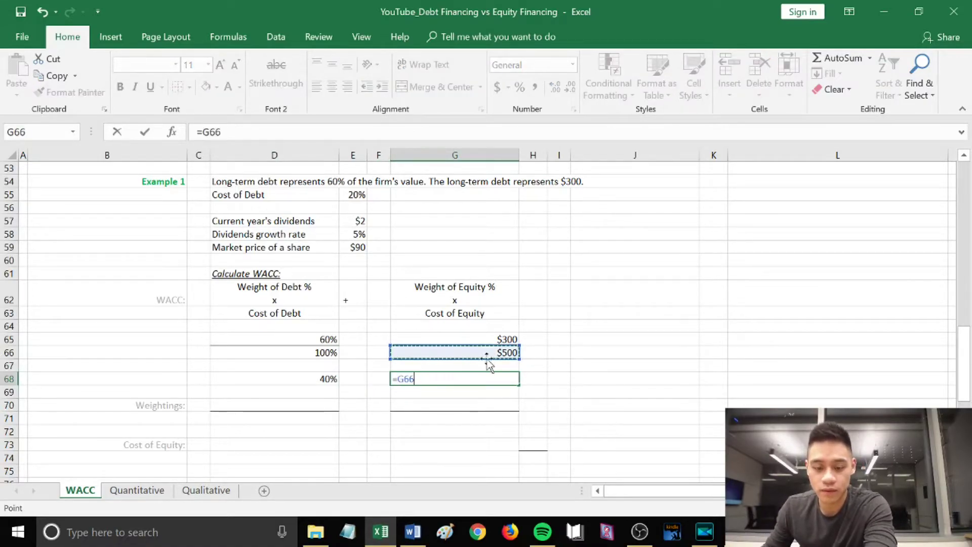
text(*)
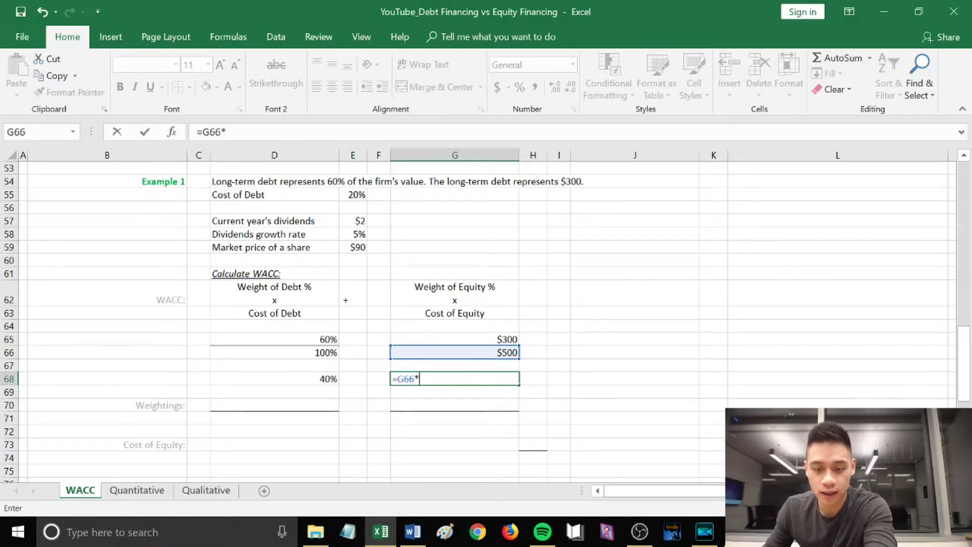
click(311, 382)
key(Return)
click(494, 381)
click(502, 355)
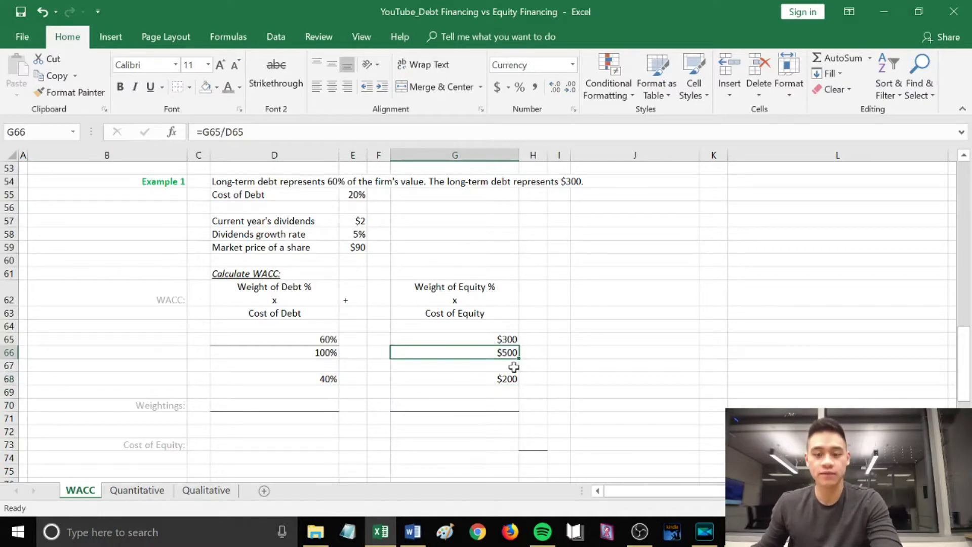
Fill in the debt weighting fraction by linking D70 to the debt value in G65 and D71 to the total value in G66
click(512, 340)
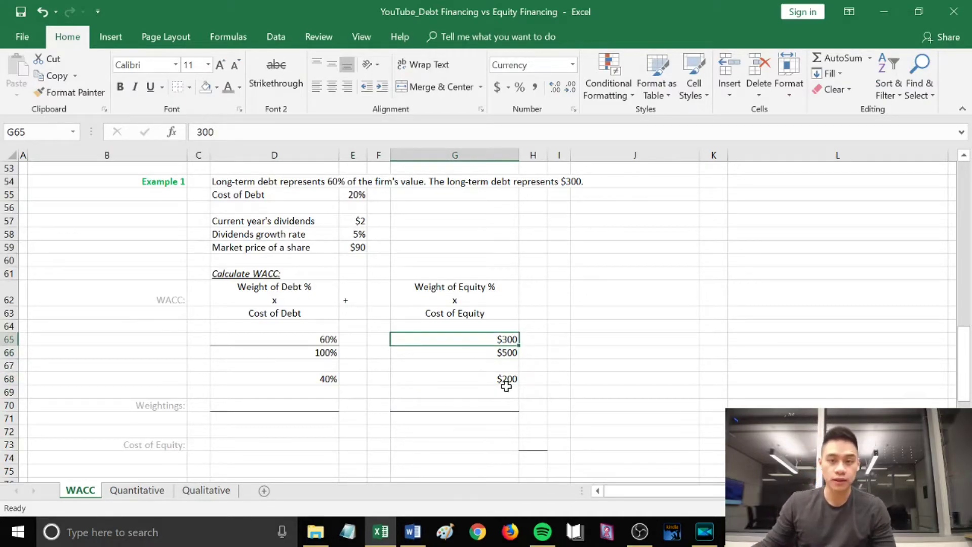
click(504, 380)
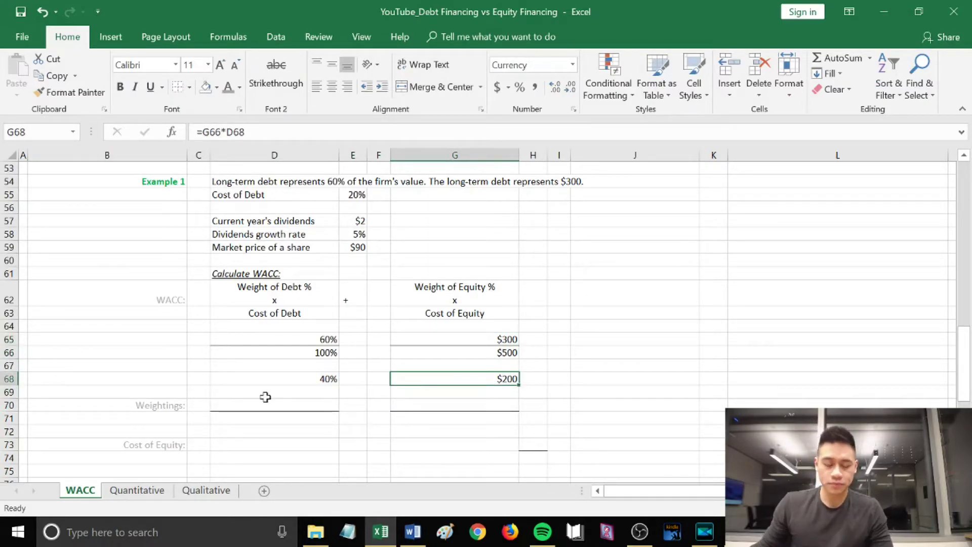
click(182, 405)
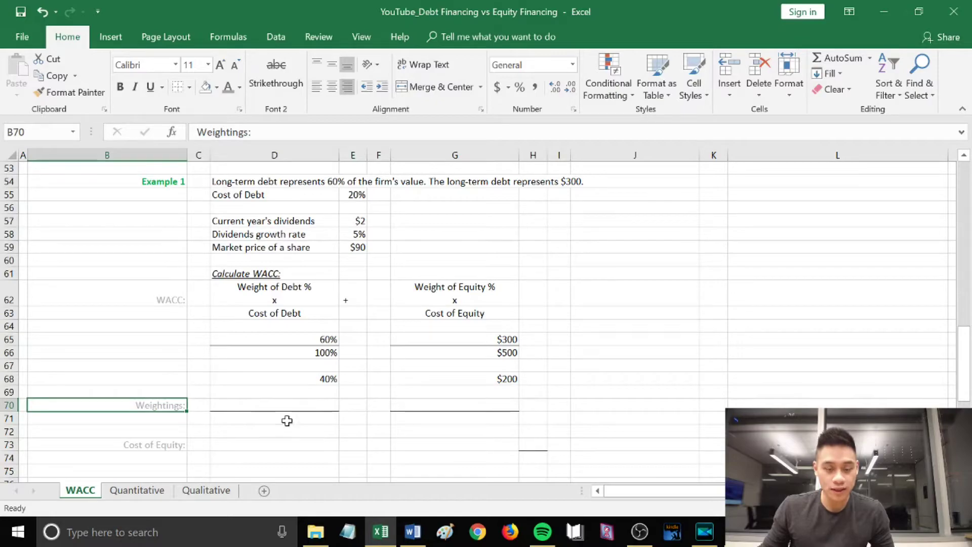
click(277, 403)
text(=)
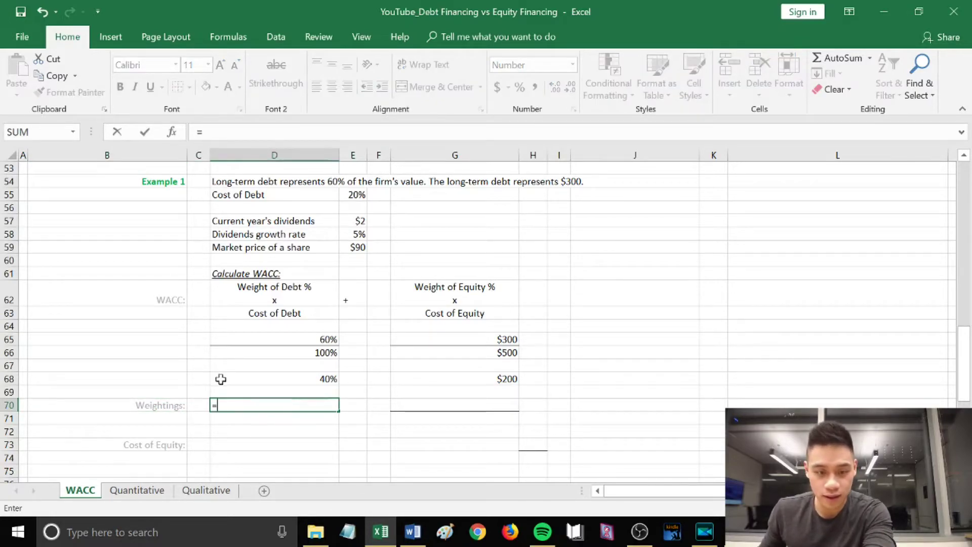
click(476, 339)
text(/)
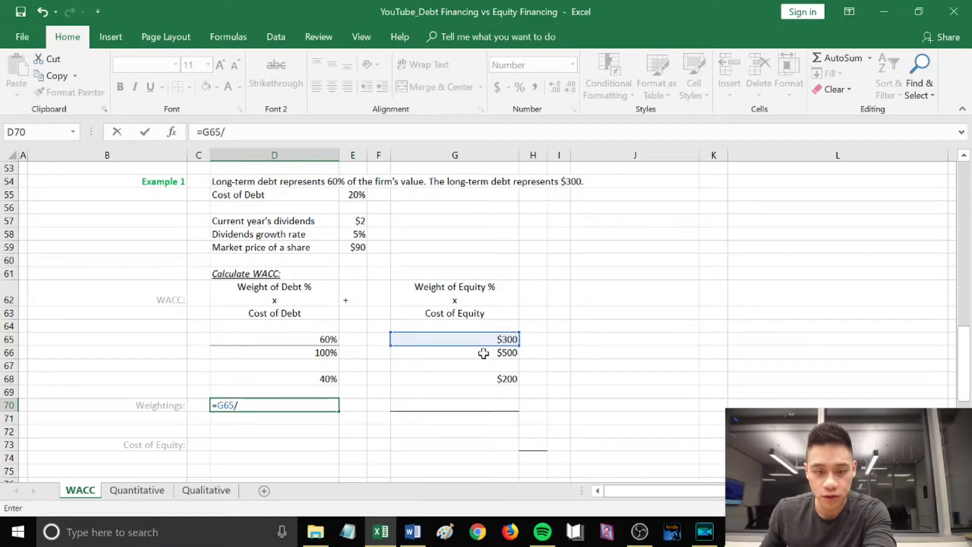
key(BackSpace)
key(Return)
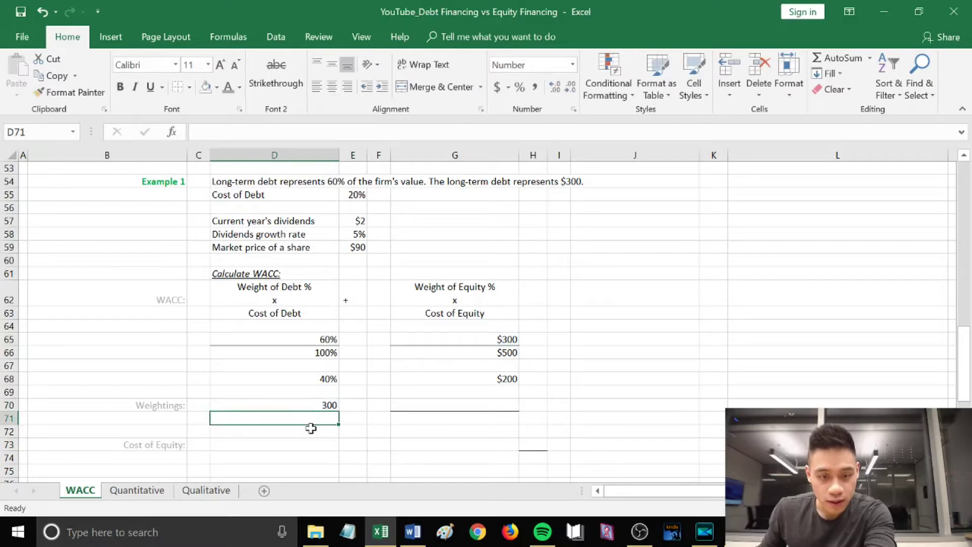
text(=)
click(454, 351)
key(Return)
Calculate the weight of debt in E70 with the formula =D70/D71
click(354, 405)
text(=)
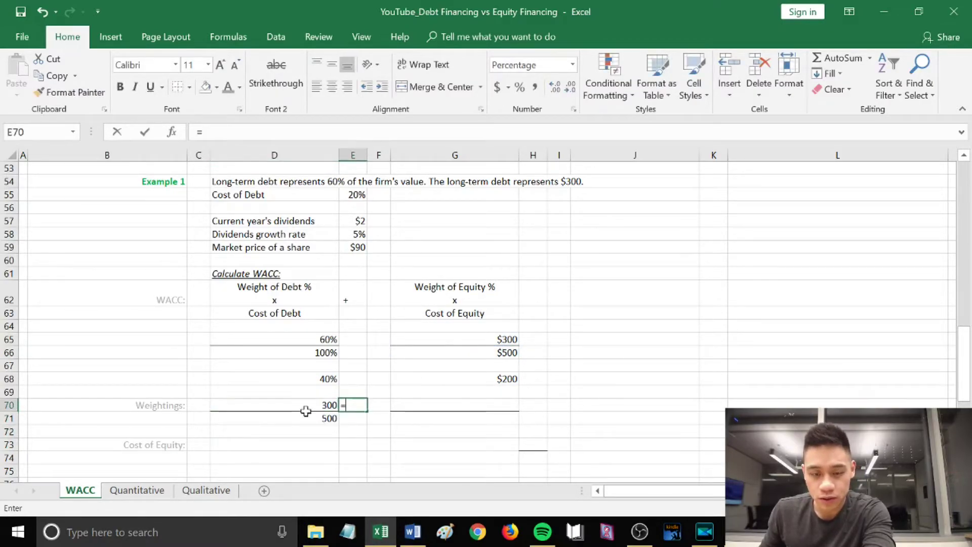
click(301, 404)
text(/)
click(301, 418)
key(Return)
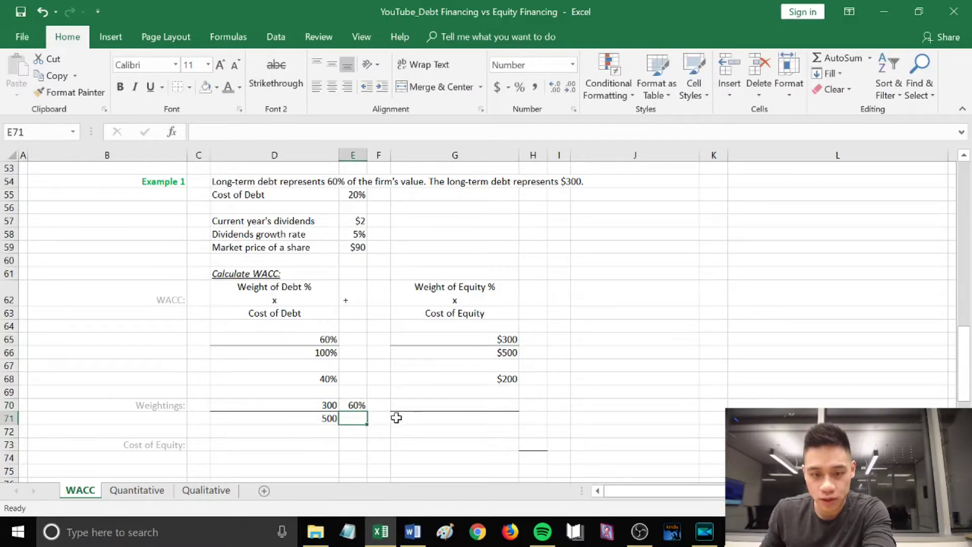
Fill in the equity weighting fraction by linking G70 to the equity value in G68 and G71 to the total value in G66
click(433, 405)
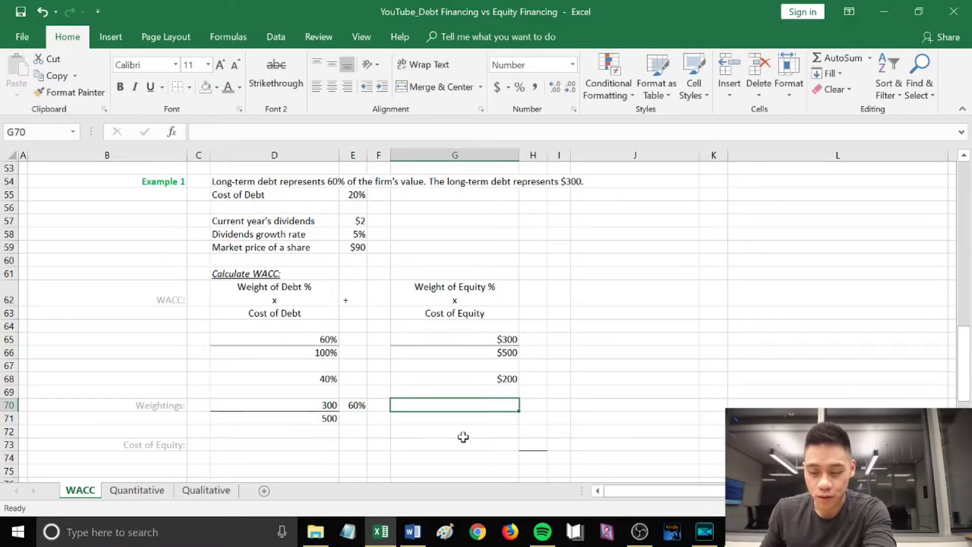
text(=)
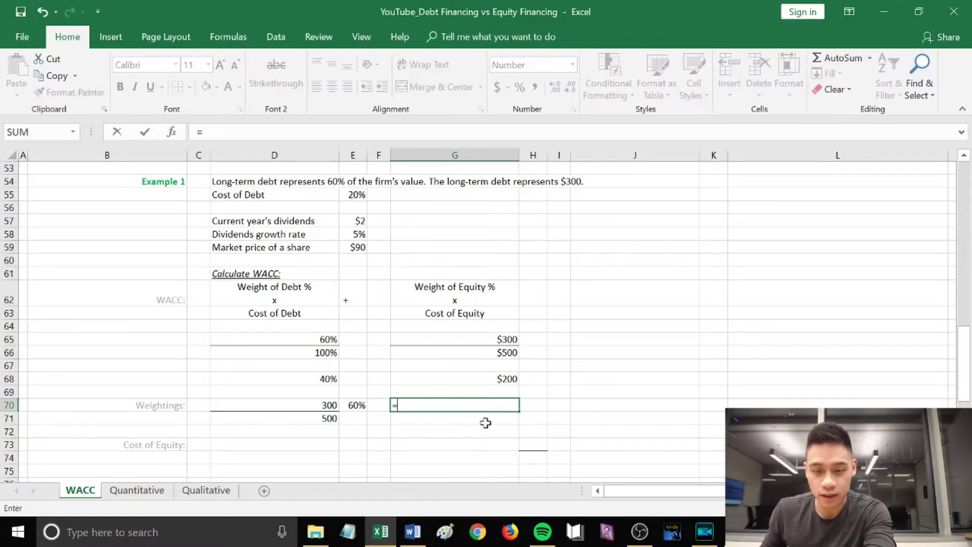
click(477, 379)
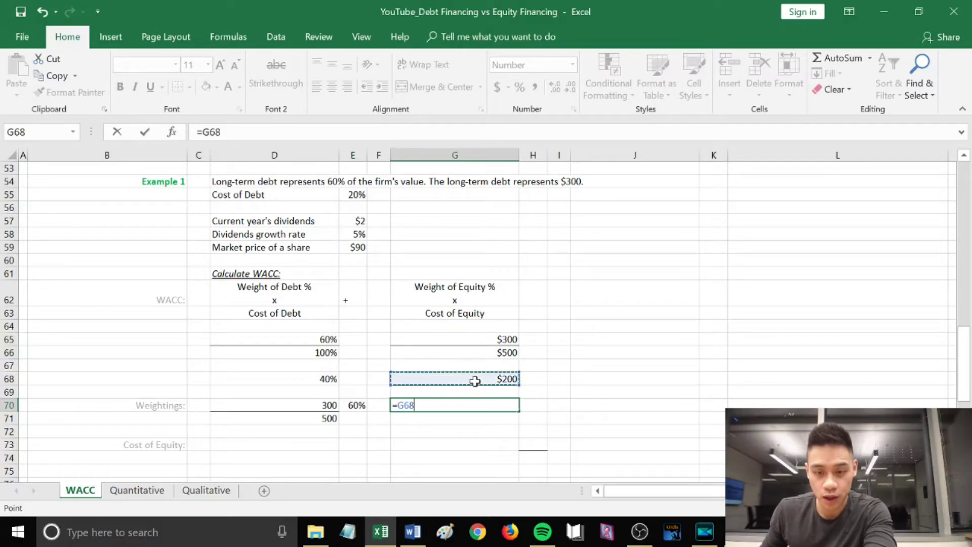
key(Return)
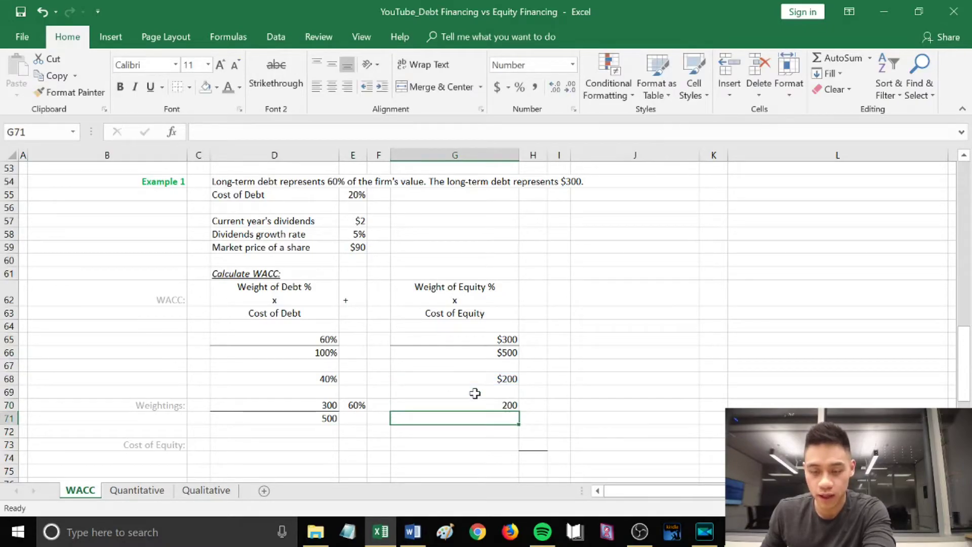
text(=)
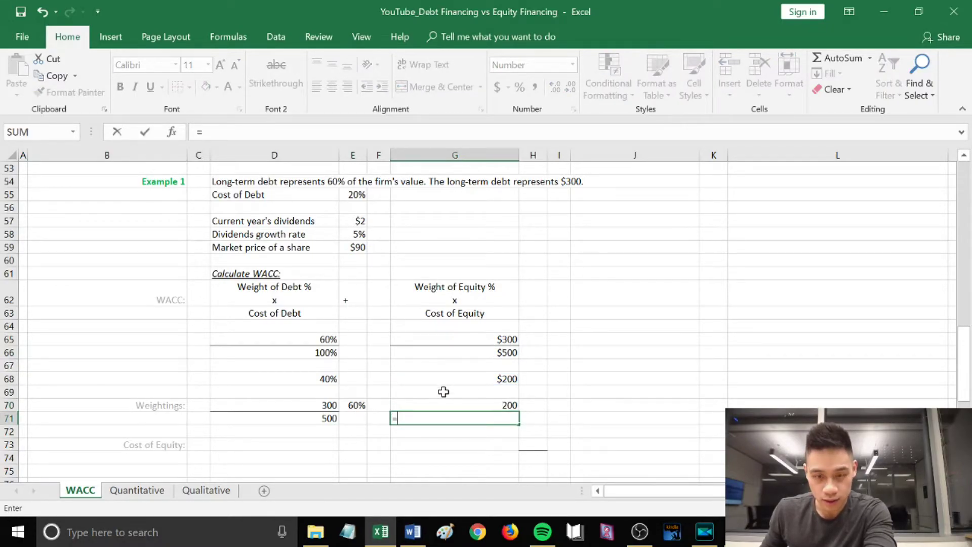
click(460, 353)
key(Return)
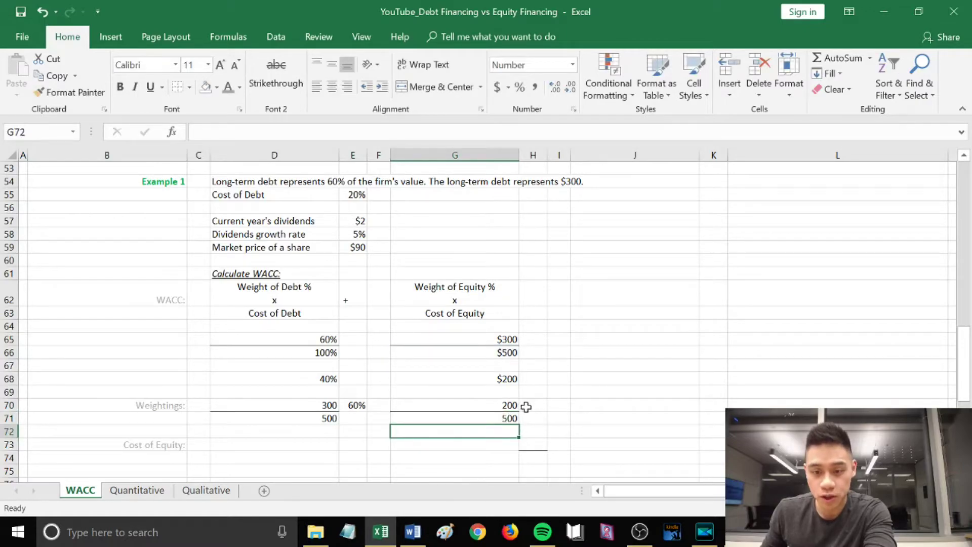
Calculate the weight of equity in H70 with the formula =G70/G71
click(526, 406)
text(=)
click(504, 406)
text(/)
click(504, 416)
key(Return)
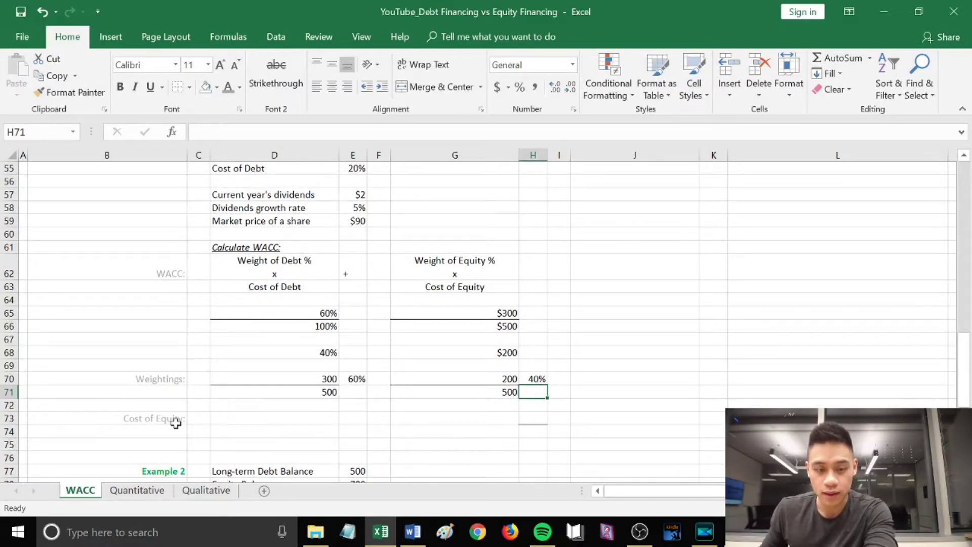
Write out the cost of equity formula: Next year's annual dividend in D73, Current stock price in D74, + in E73, Div. growth rate in F73
click(291, 418)
scroll(338, 428, up, 1)
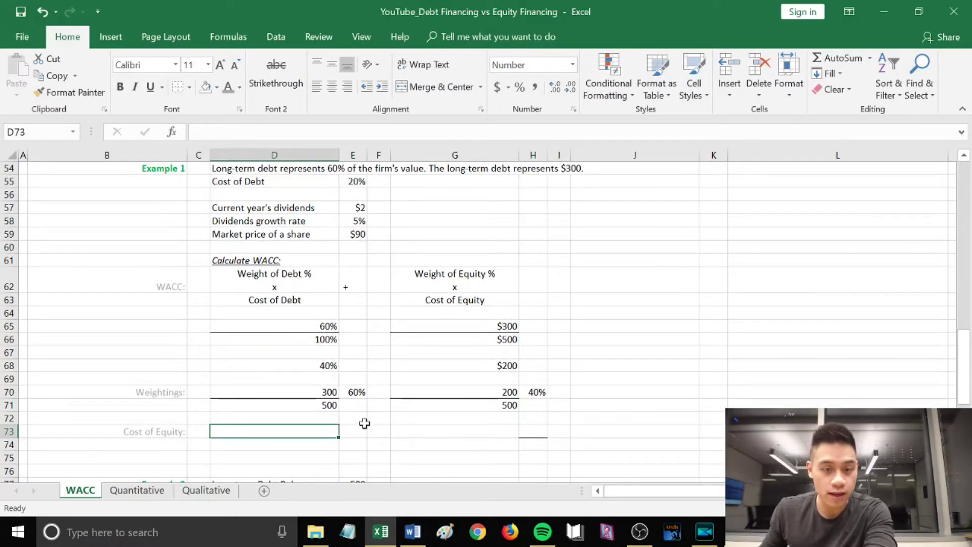
scroll(390, 385, up, 1)
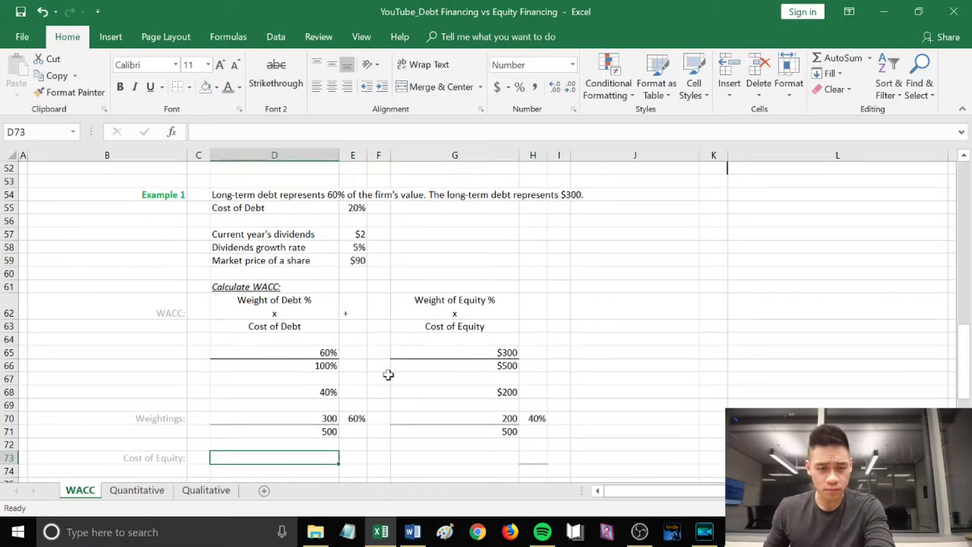
scroll(276, 263, down, 1)
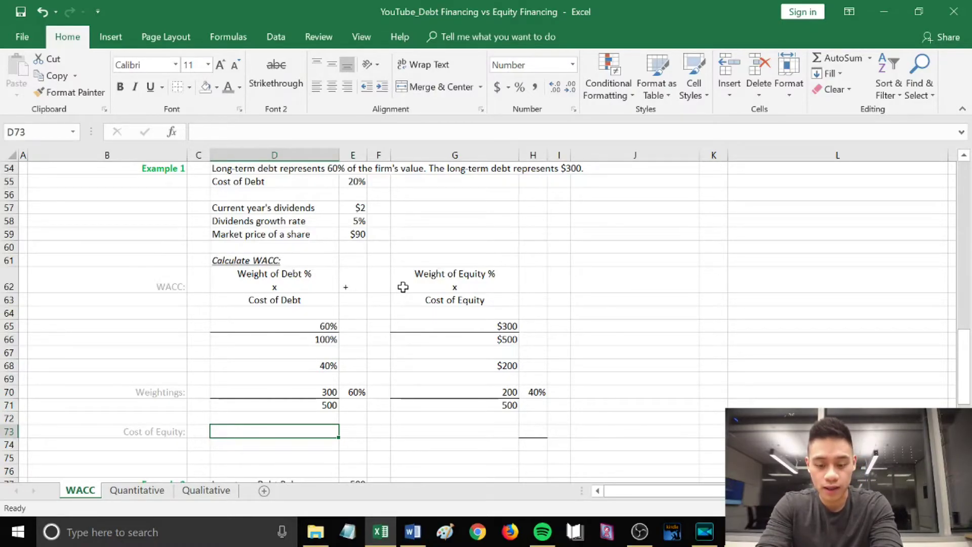
text(Ne)
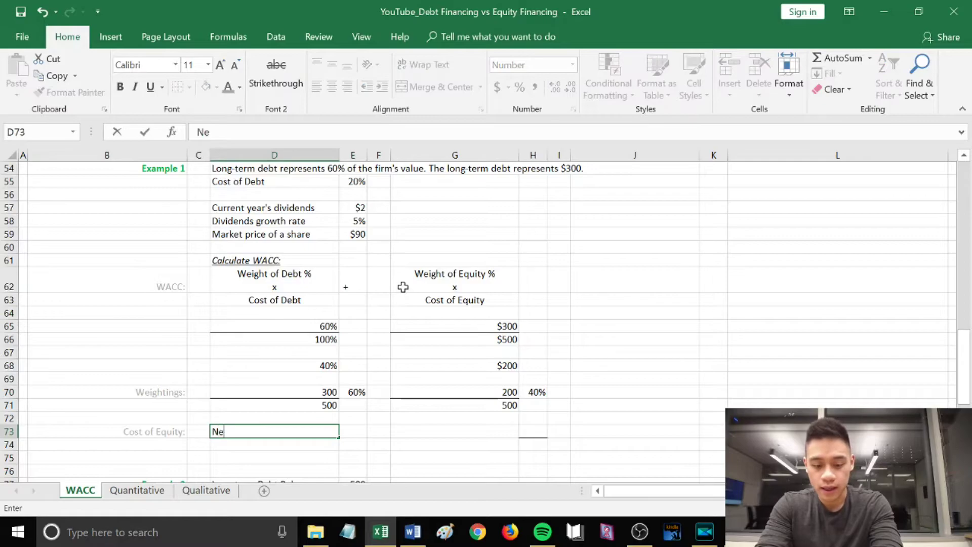
text(xt year's annual dividend)
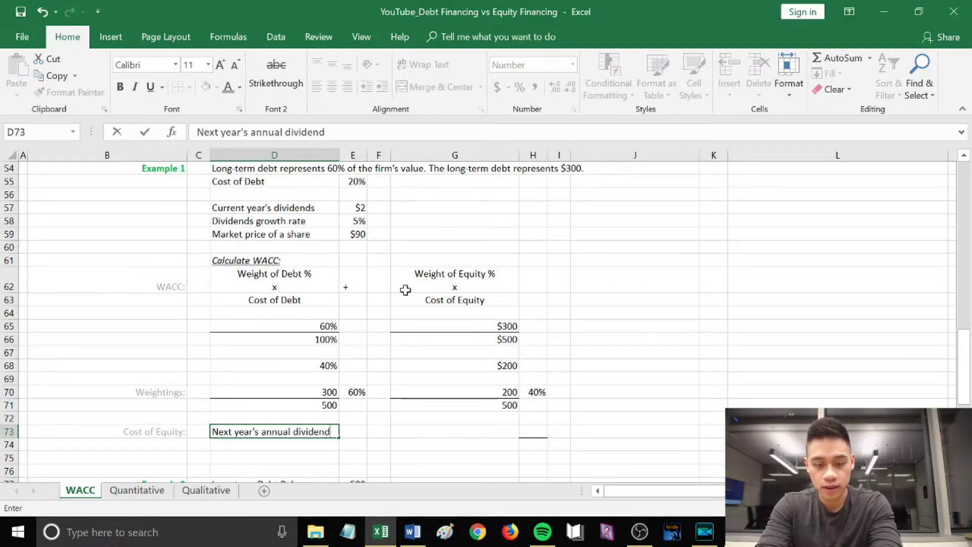
key(Return)
text(Current stock price)
click(379, 431)
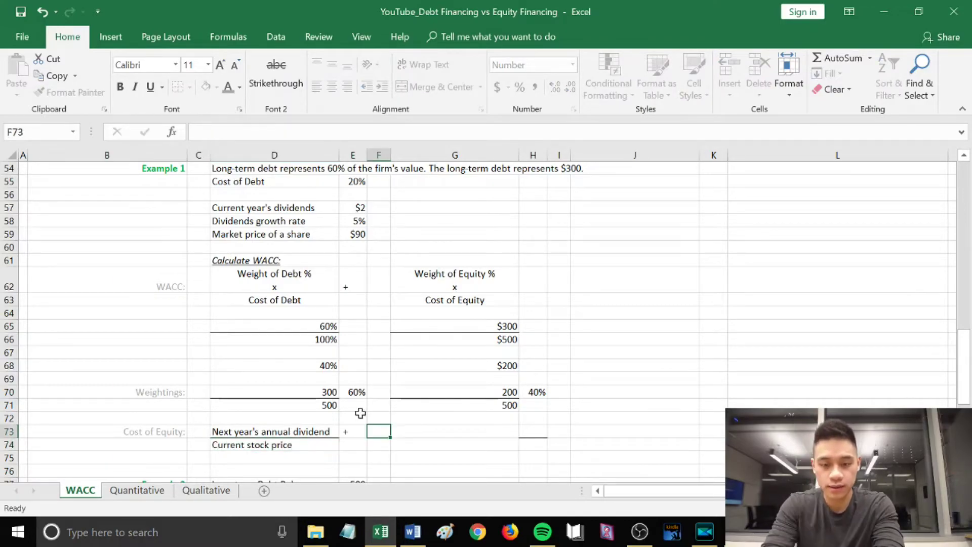
text(Div. growth rate)
key(Tab)
Calculate next year's dividend in H73 with the formula =E57*(1+E58)
click(549, 436)
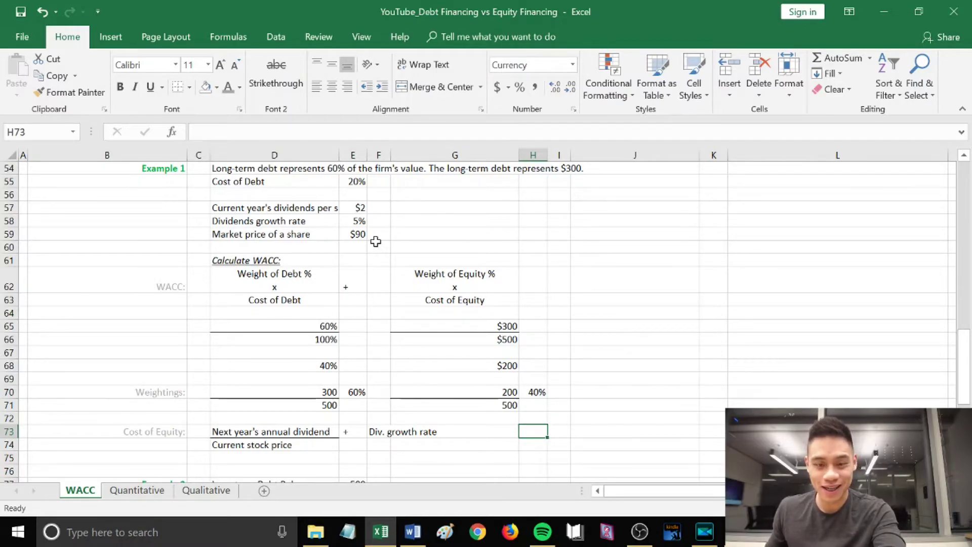
text(=)
click(355, 207)
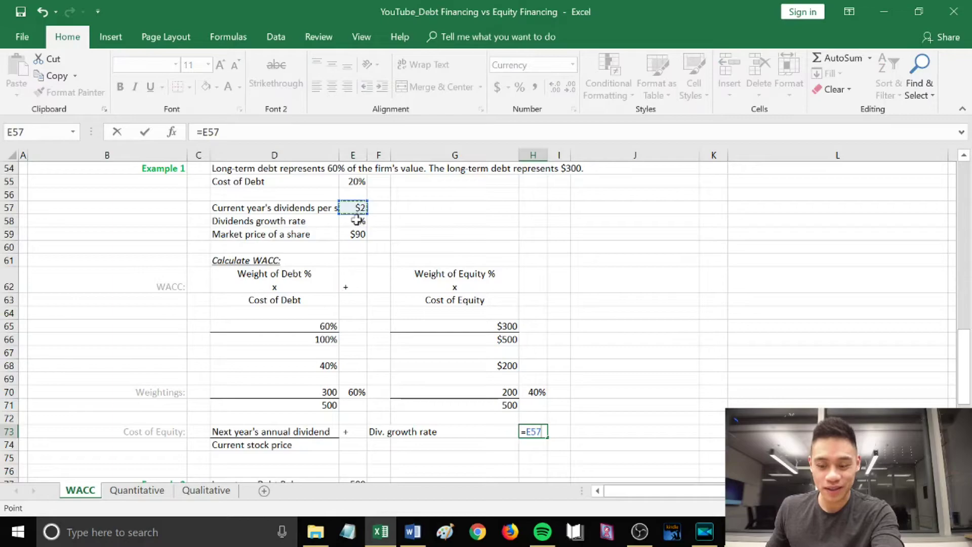
text(*(1+)
click(356, 222)
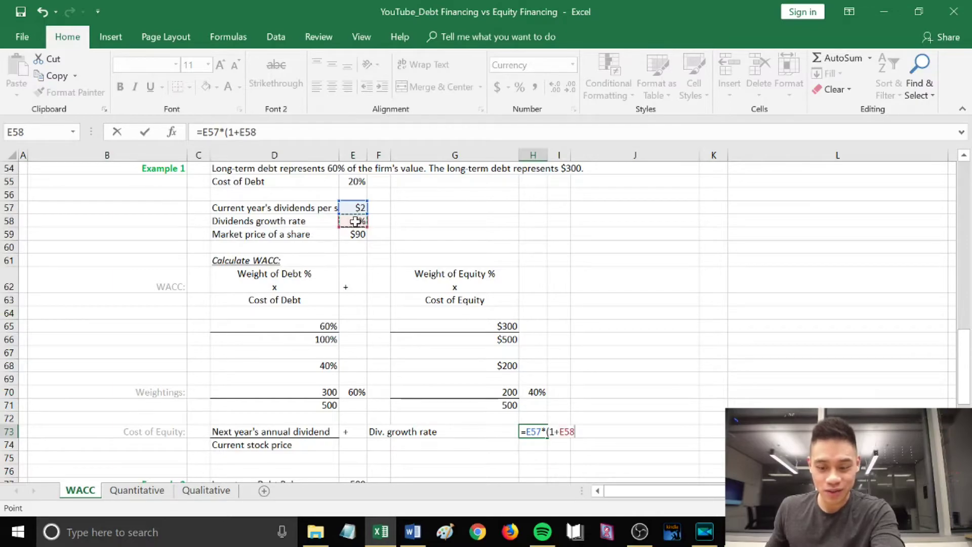
text())
key(Return)
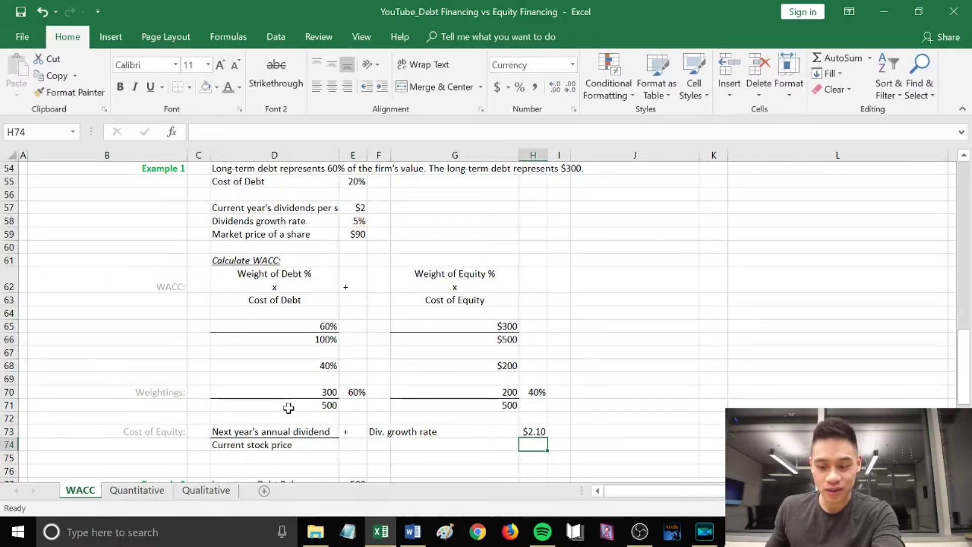
Link H74 to the market share price in E59 and format it without decimals
text(=)
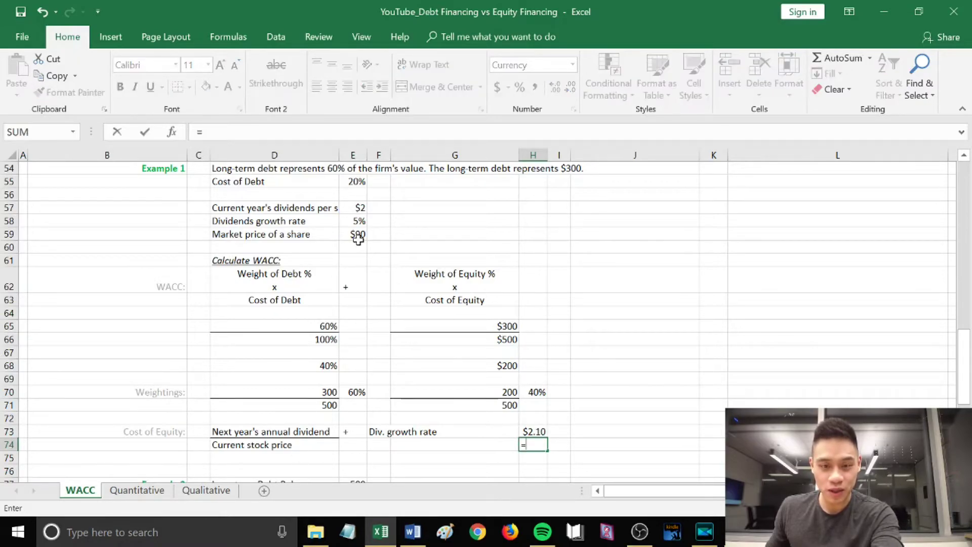
click(356, 236)
key(Return)
click(534, 443)
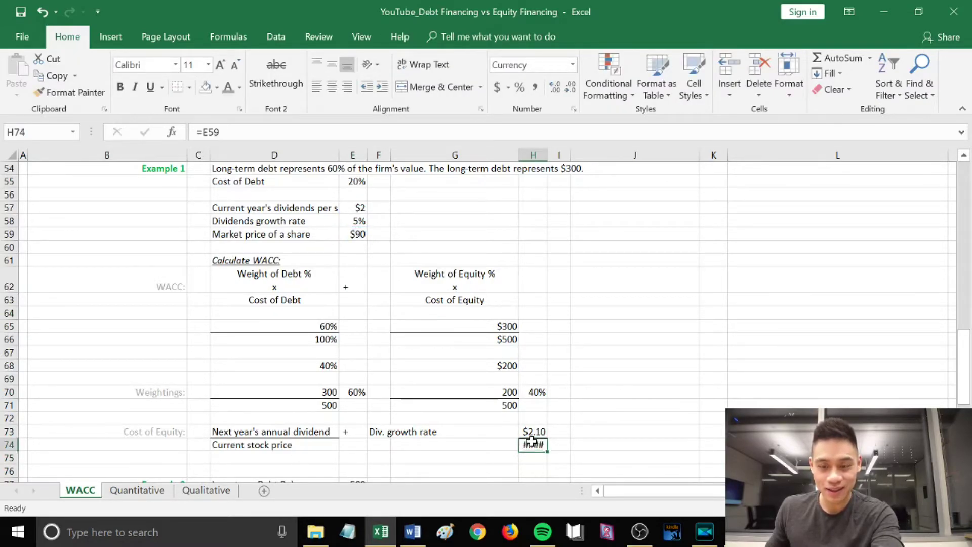
click(570, 86)
click(570, 86)
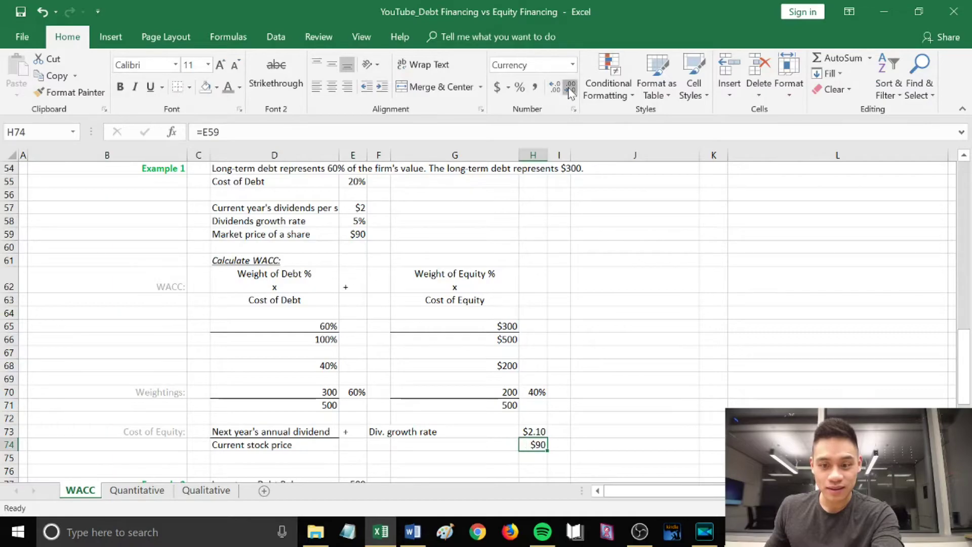
Divide next year's dividend by the stock price in I73 with the formula =H73/H74
click(568, 430)
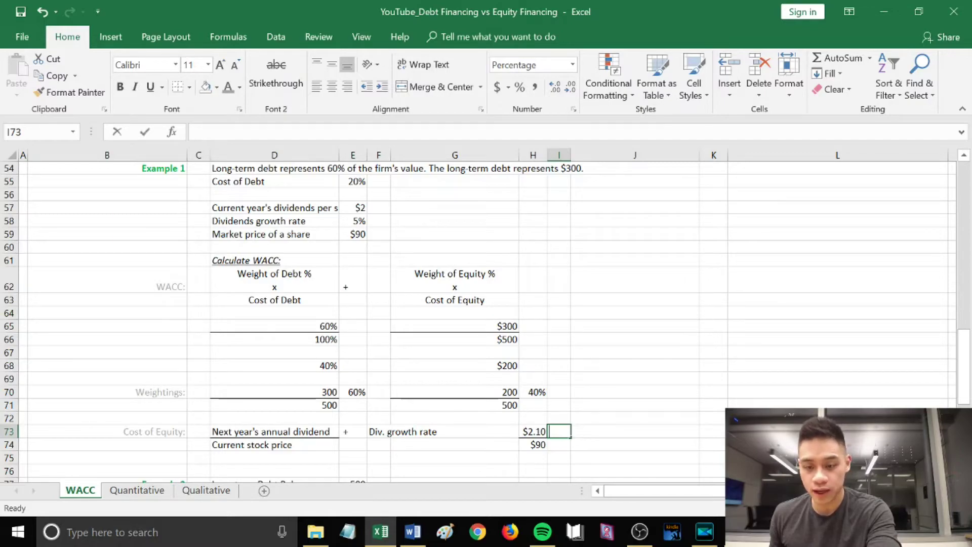
text(=)
click(532, 431)
text(/)
click(532, 444)
key(Return)
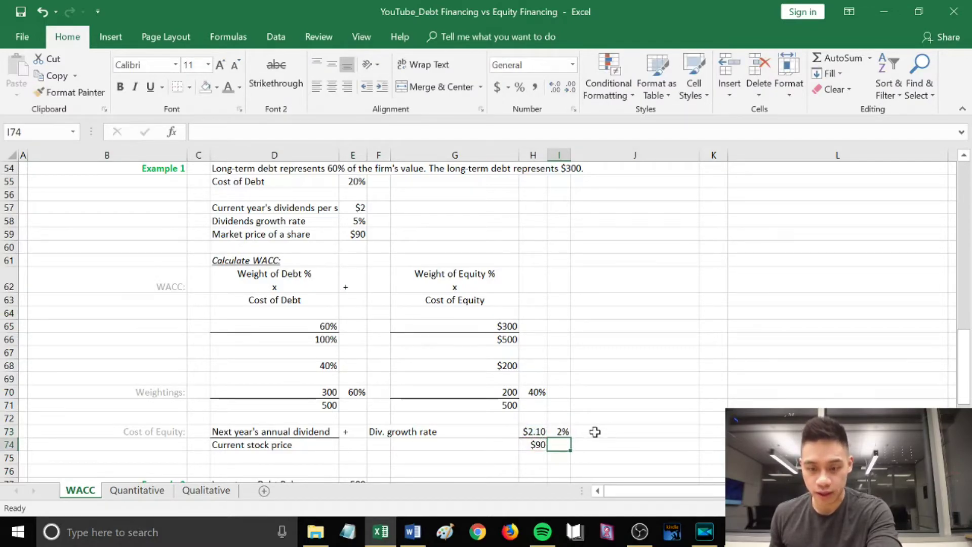
Link J73 to the dividend growth rate in E58 and format the percentage without decimals
click(649, 430)
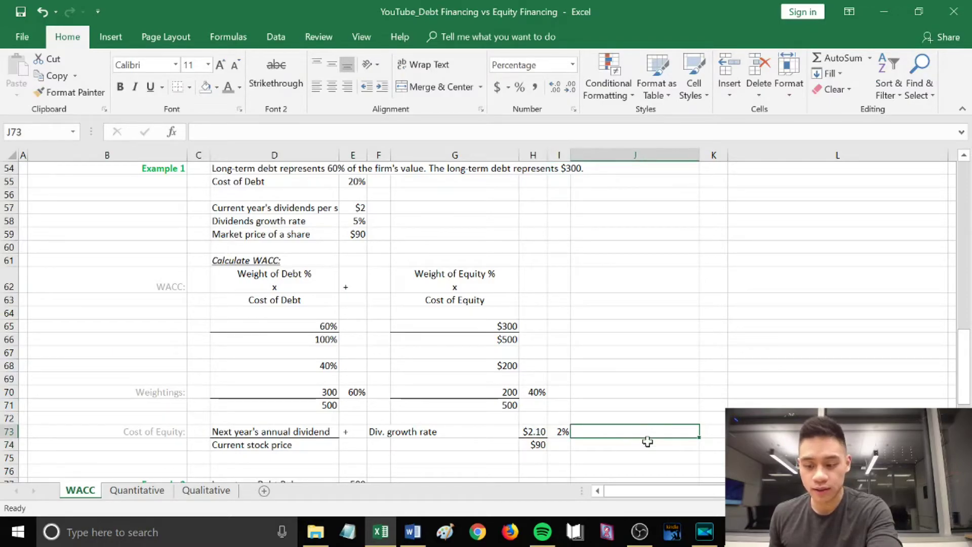
text(+)
key(BackSpace)
text(=)
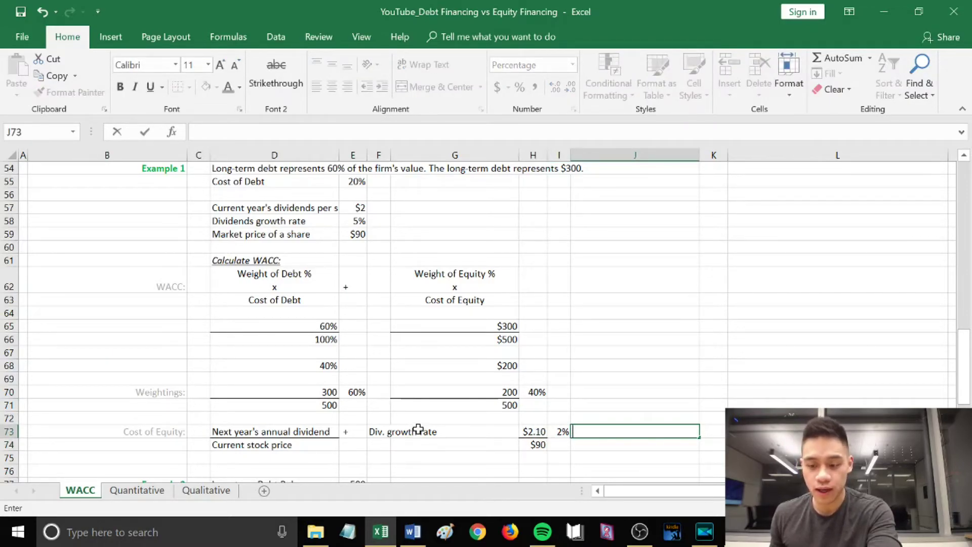
click(360, 225)
key(Return)
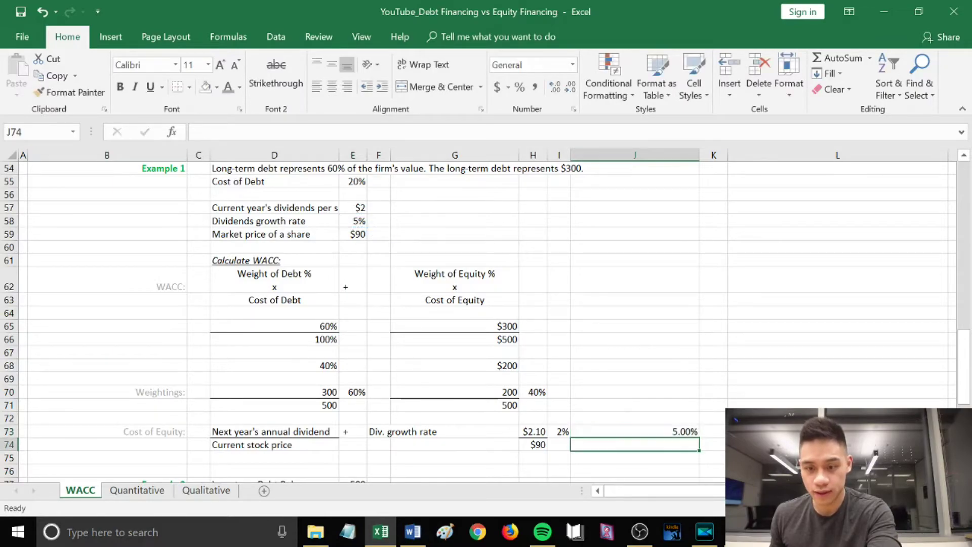
click(680, 431)
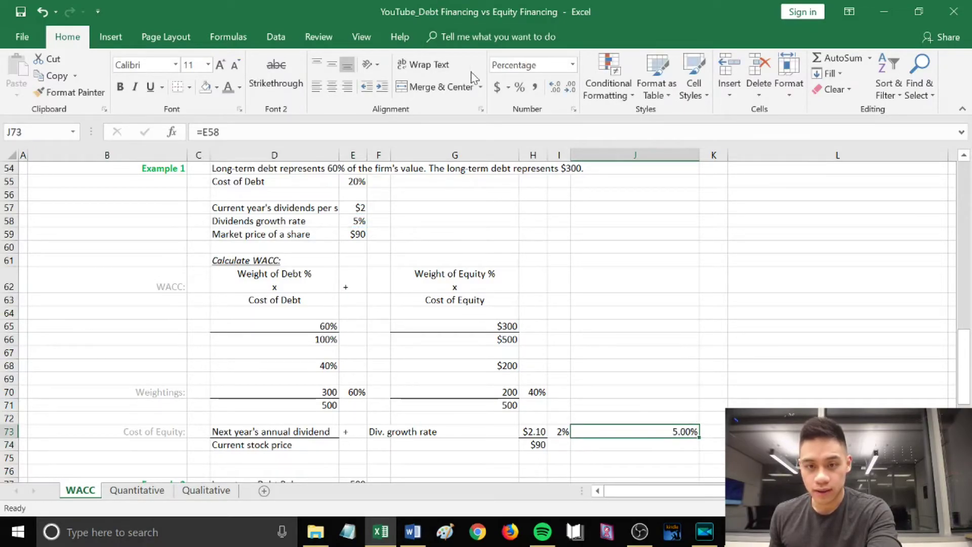
click(572, 88)
click(572, 89)
click(715, 431)
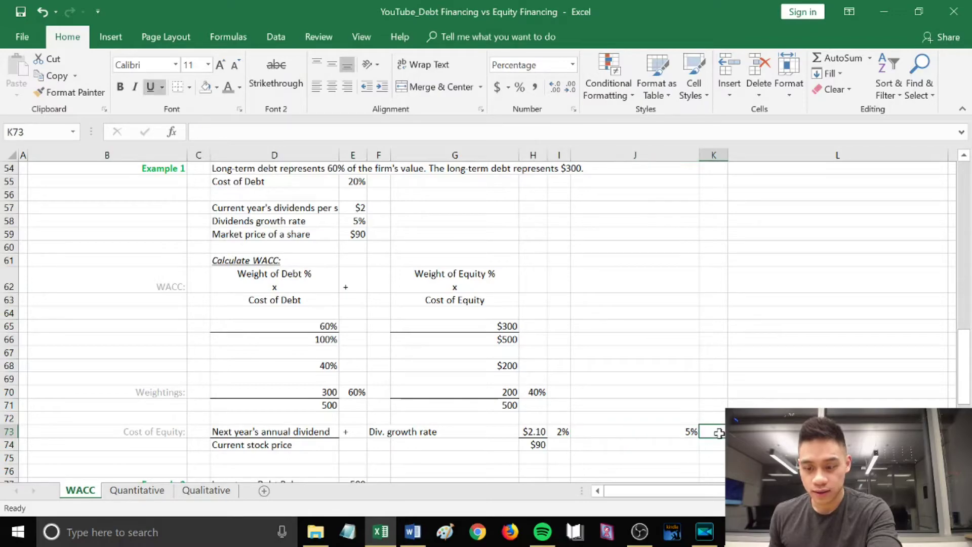
Calculate the cost of equity in K73 with the formula =I73+J73
text(=)
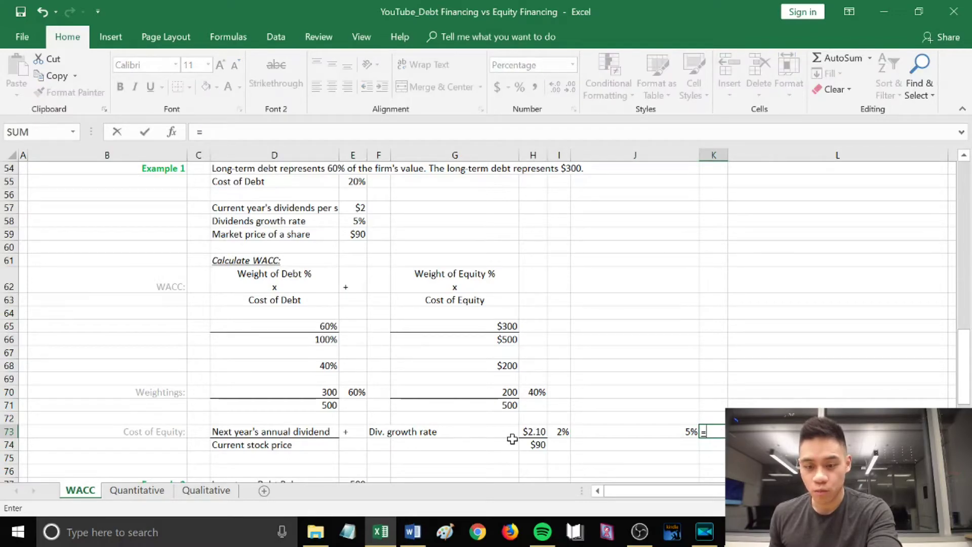
click(565, 431)
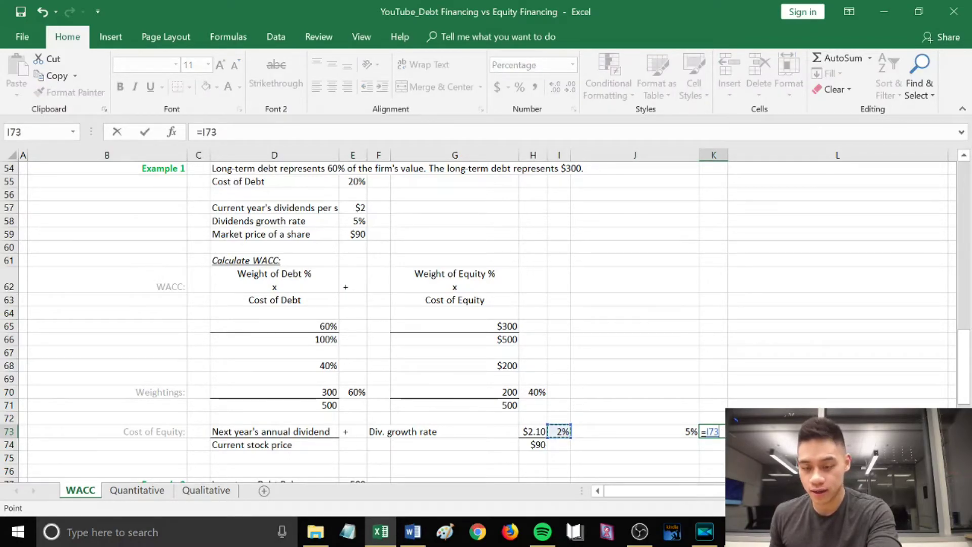
text(+)
click(673, 431)
key(Return)
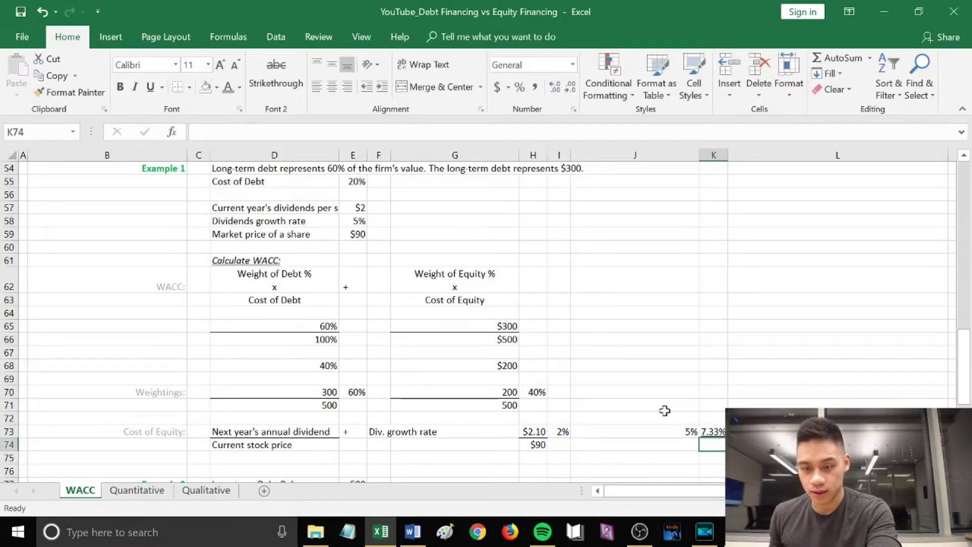
click(708, 431)
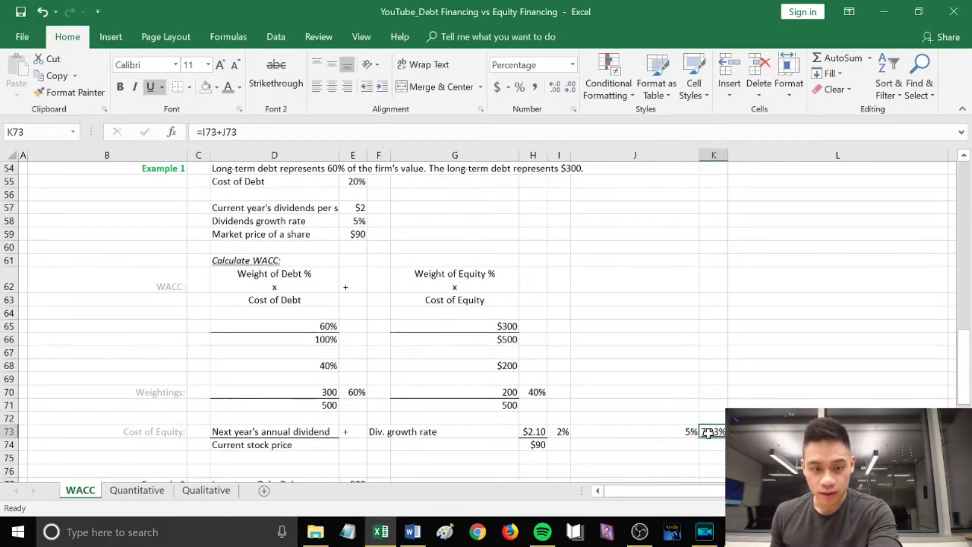
Calculate the weighted cost of debt in H62 with the formula =E70*E55 and format the percentage without decimals
scroll(657, 408, up, 1)
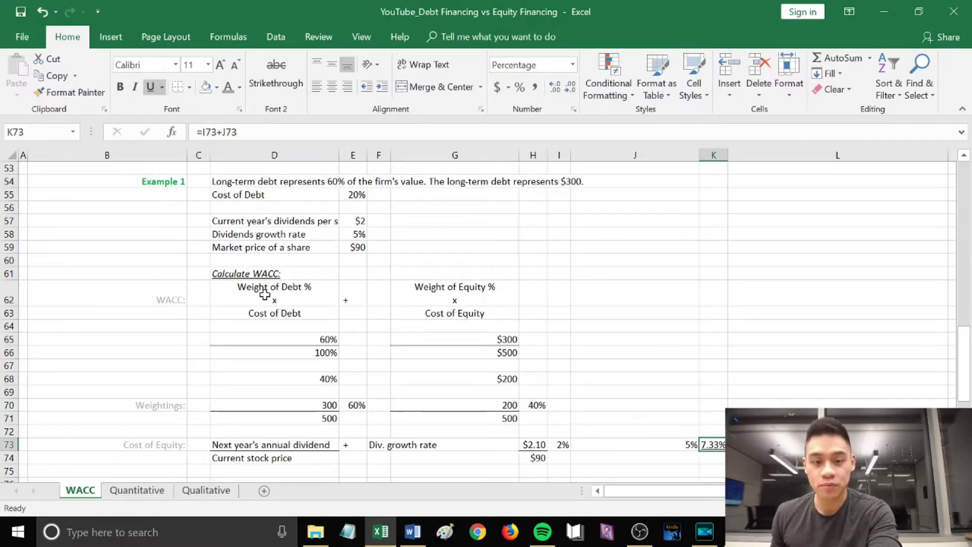
click(539, 302)
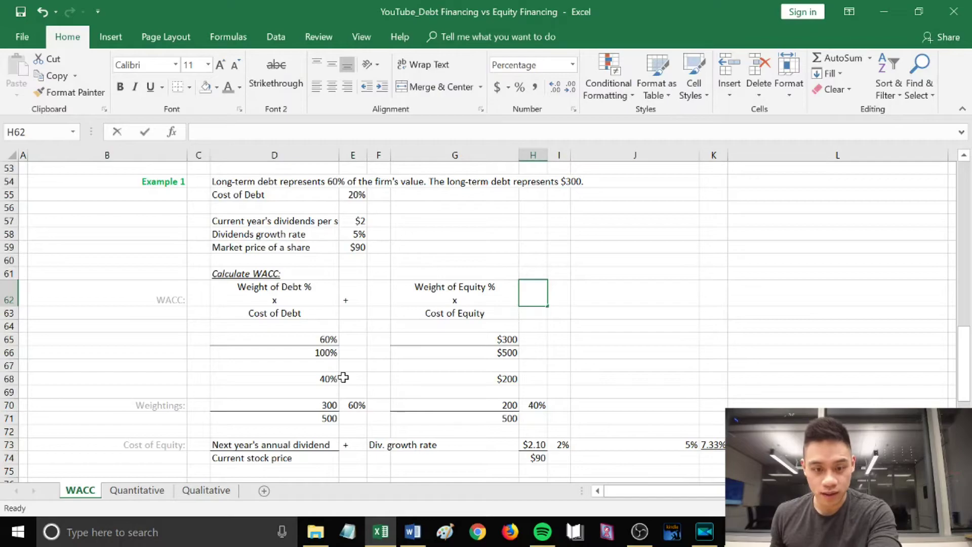
text(=)
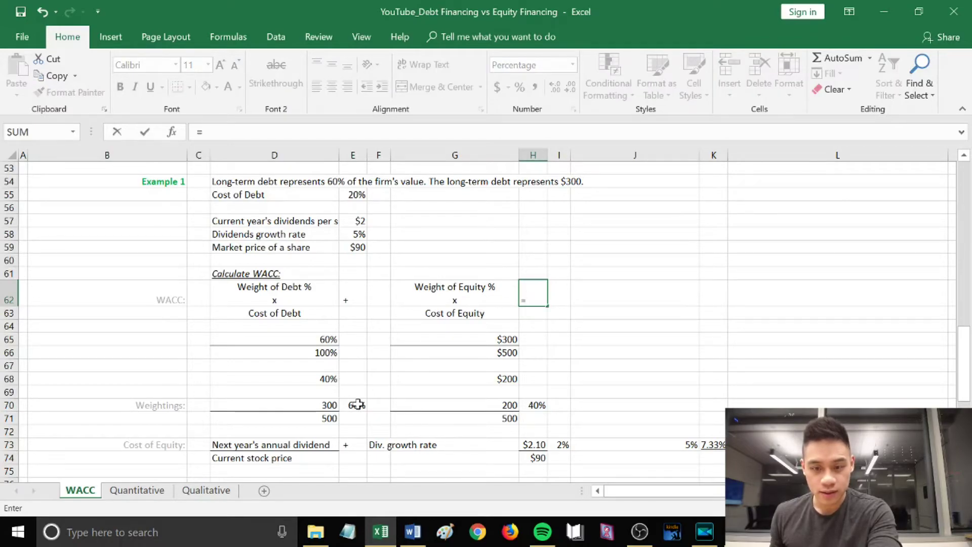
click(356, 405)
key(Return)
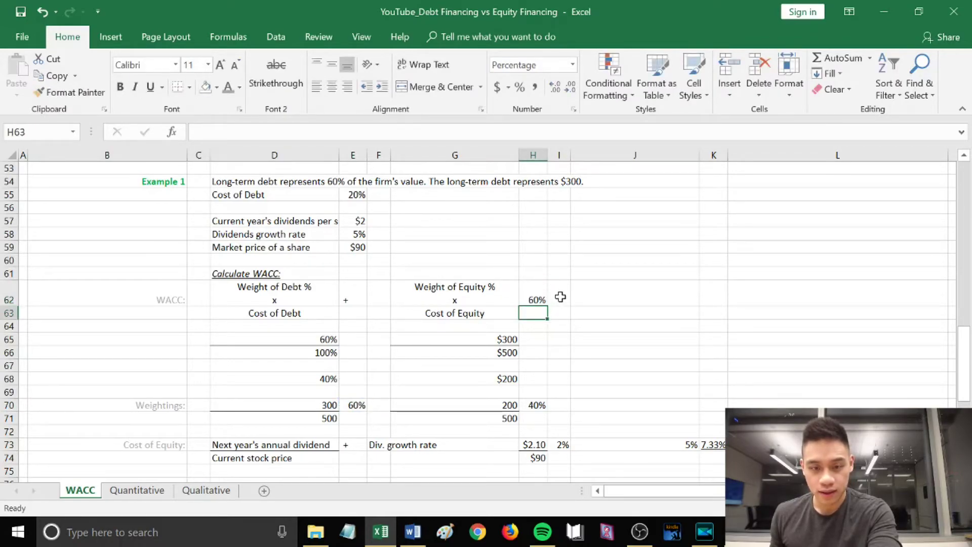
double_click(537, 300)
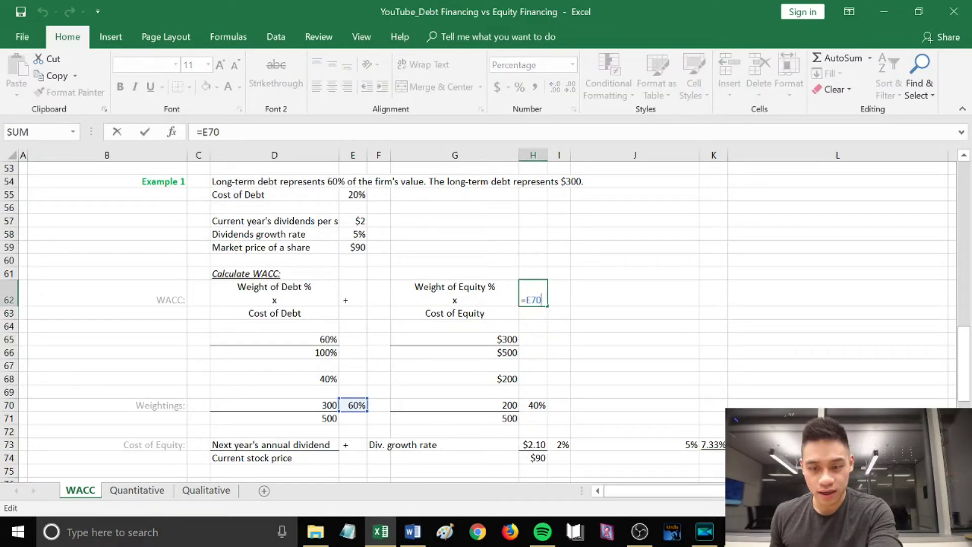
text(*)
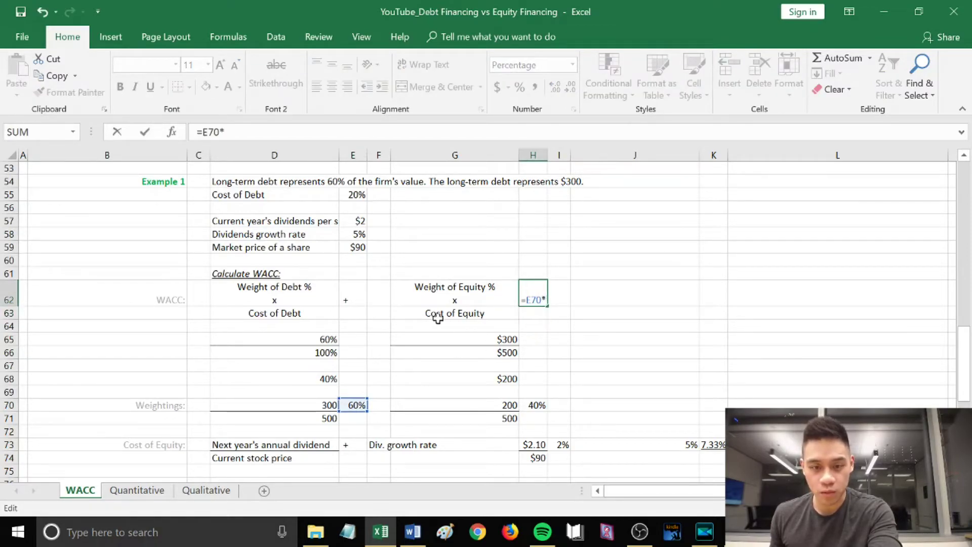
click(356, 196)
key(Return)
click(534, 300)
click(570, 86)
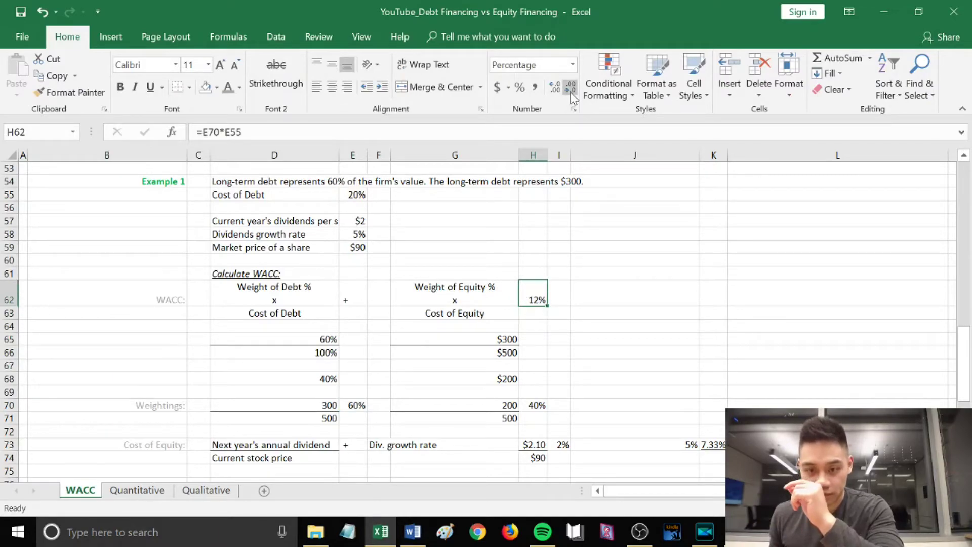
click(570, 86)
Calculate the weighted cost of equity in I62 with the formula =H70*K73
click(565, 296)
text(=)
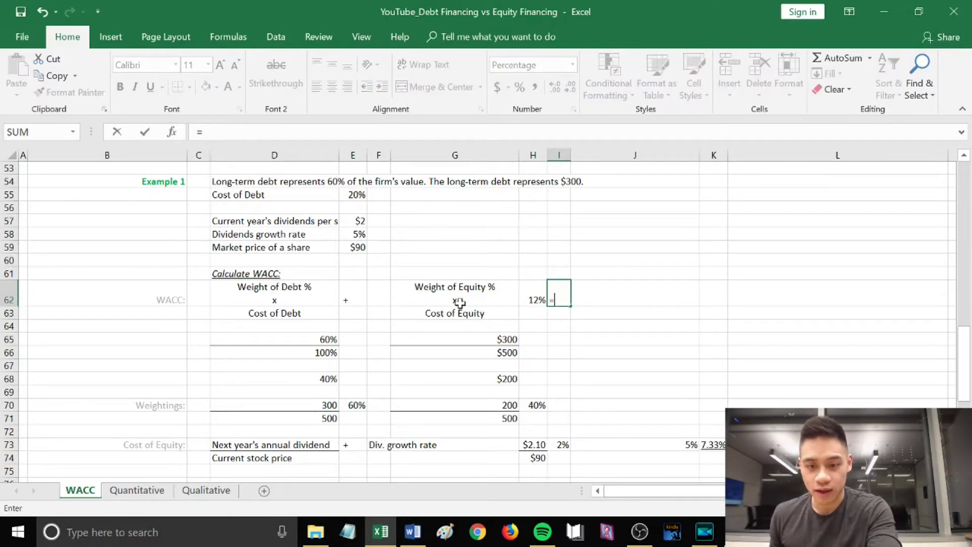
click(533, 405)
text(*)
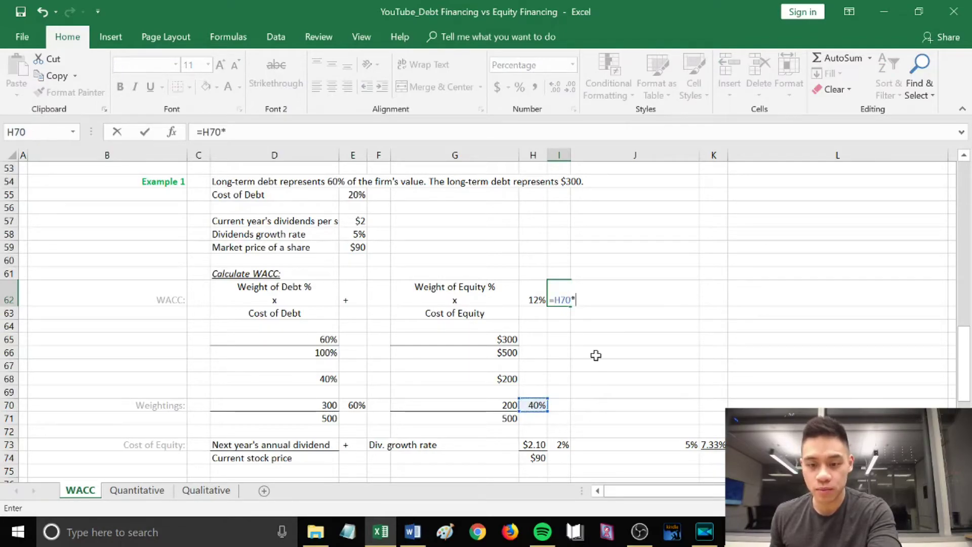
click(718, 445)
key(Return)
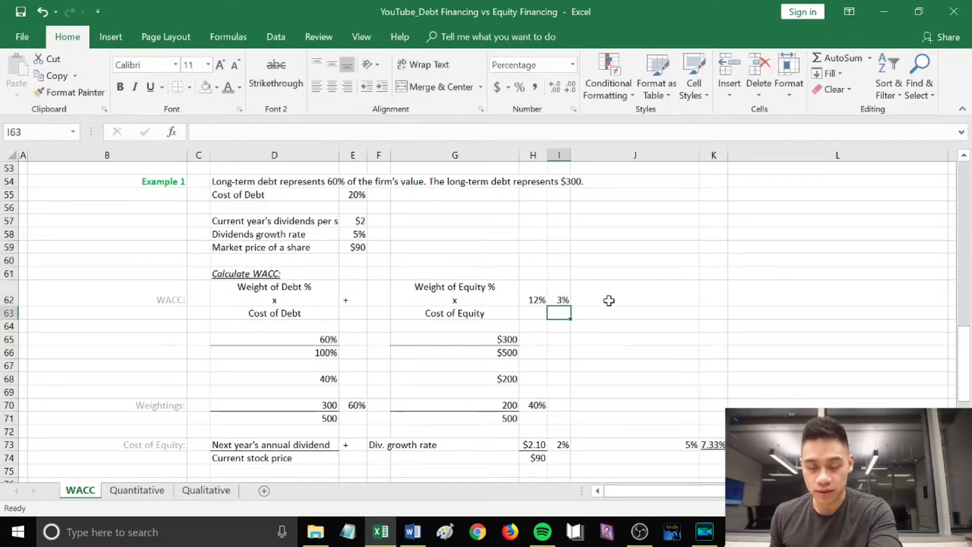
Calculate WACC in J62 with the formula =H62+I62 and apply a fill colour to the result
click(675, 300)
text(=)
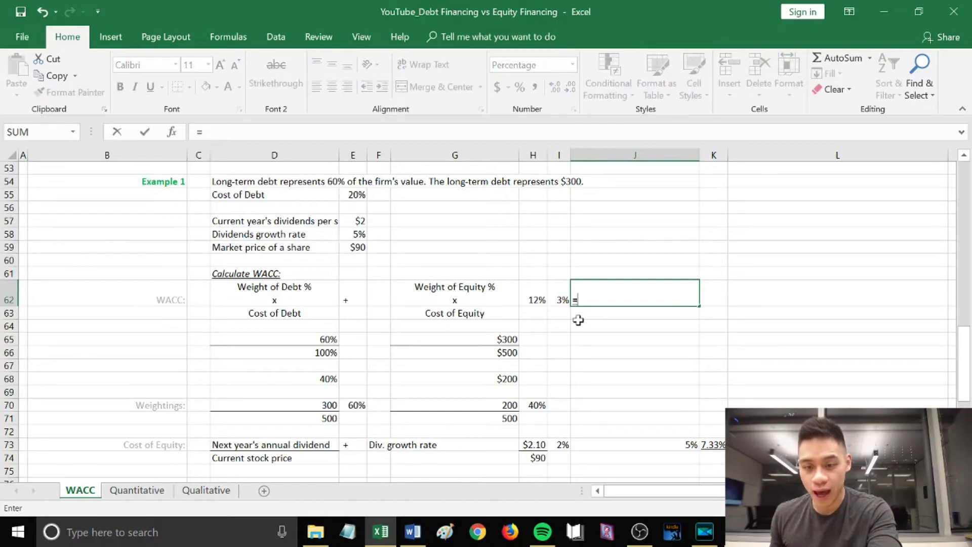
click(535, 299)
text(+)
click(563, 298)
key(Return)
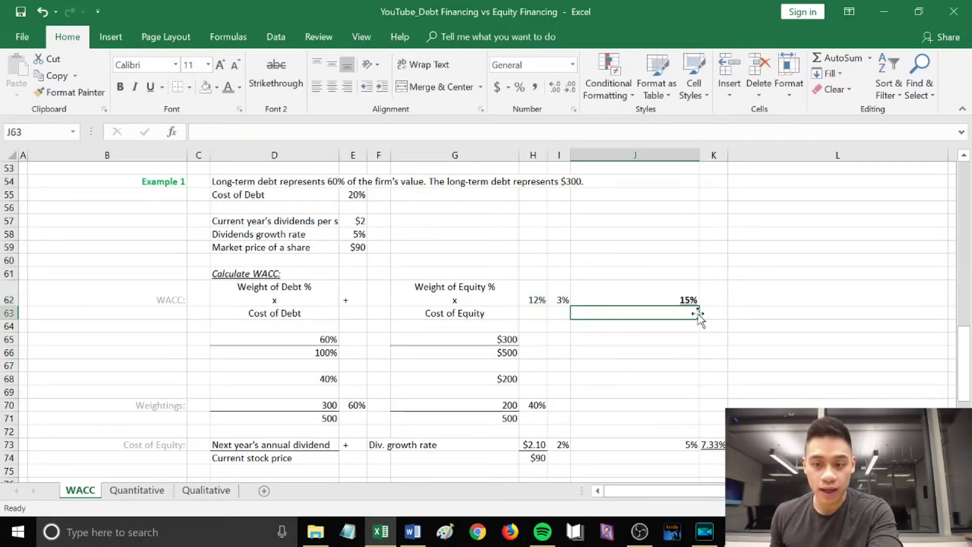
key(Up)
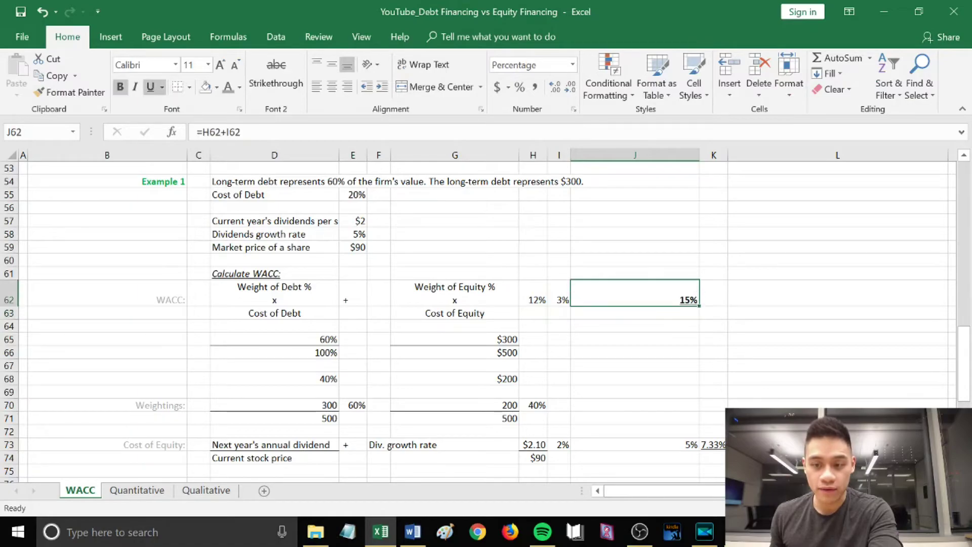
click(217, 88)
click(311, 132)
drag(608, 273, 714, 273)
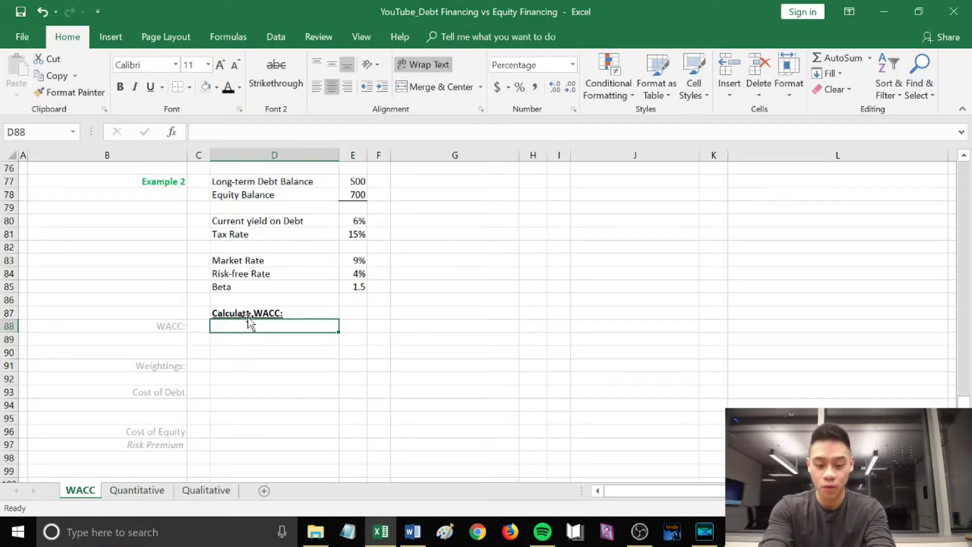
For Example 2, enter "Weight of Debt %" with "x" on a second line in D88, and "Cost of Debt" in D89
text(Deight of Deb %)
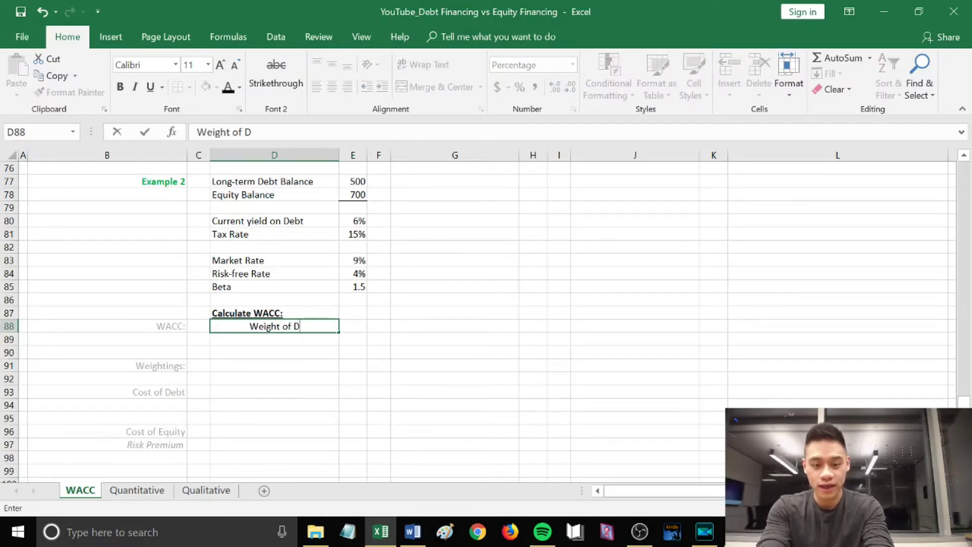
key(BackSpace)
key(BackSpace)
key(BackSpace)
text(t)
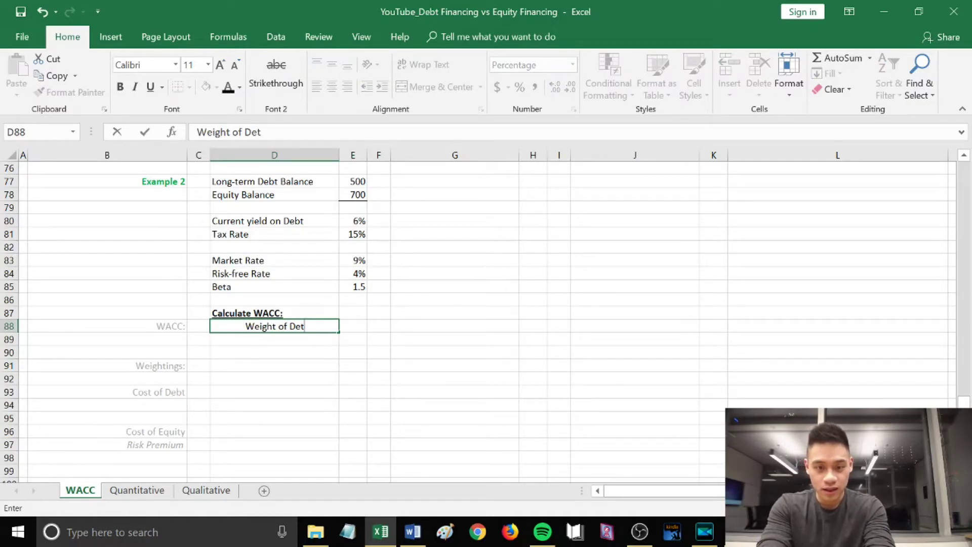
key(BackSpace)
text(bt %)
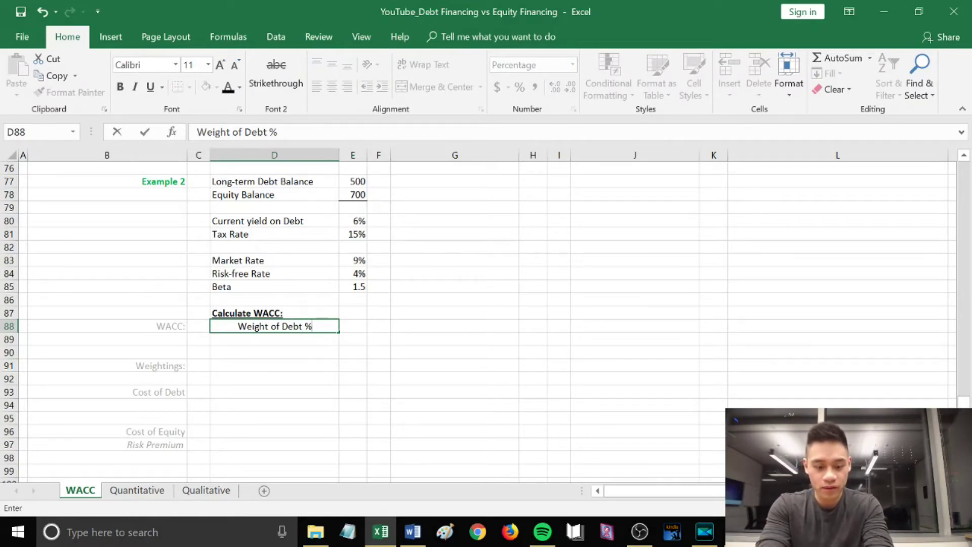
key(alt+Return)
text(x)
key(Return)
text(Cost of Debt)
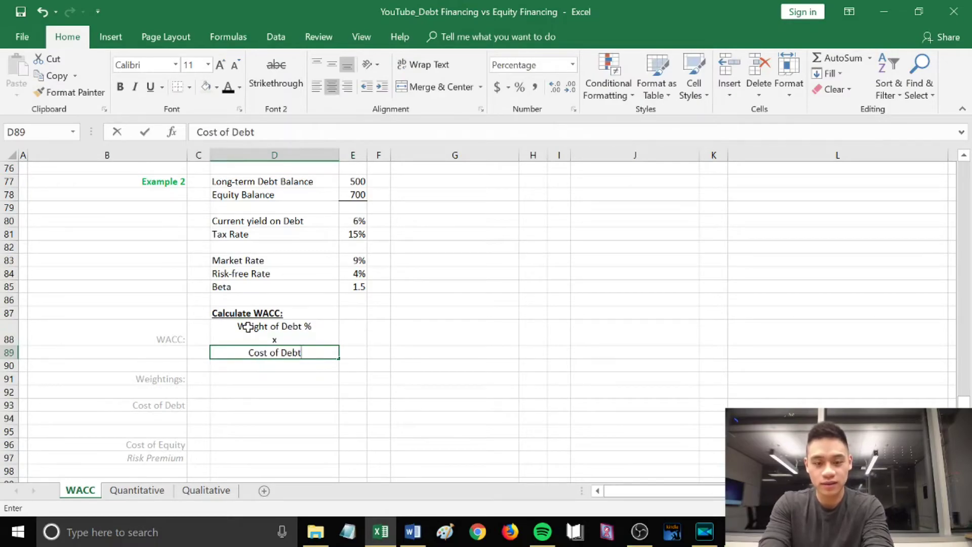
Add a plus sign in E88 beside the debt term of the Example 2 WACC formula
key(Tab)
key(Up)
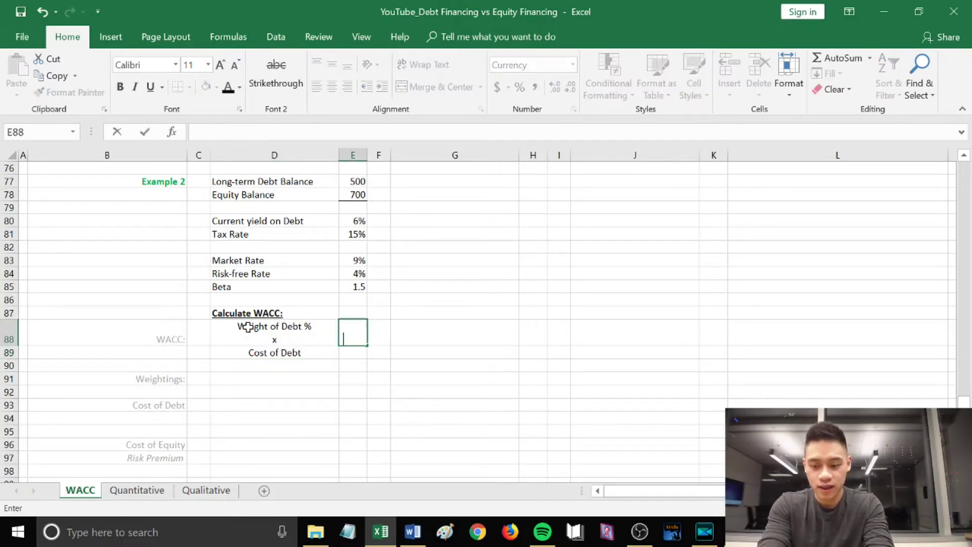
key(Tab)
key(Tab)
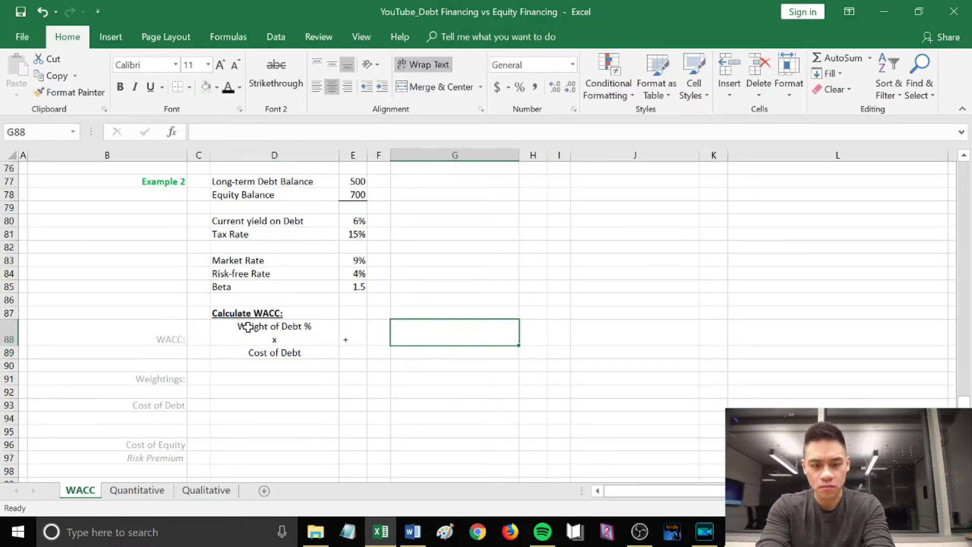
Enter "Weight of Equity %" with "x" on a second line in G88, and "Cost of Equity" in G89
text(Weight of Equity )
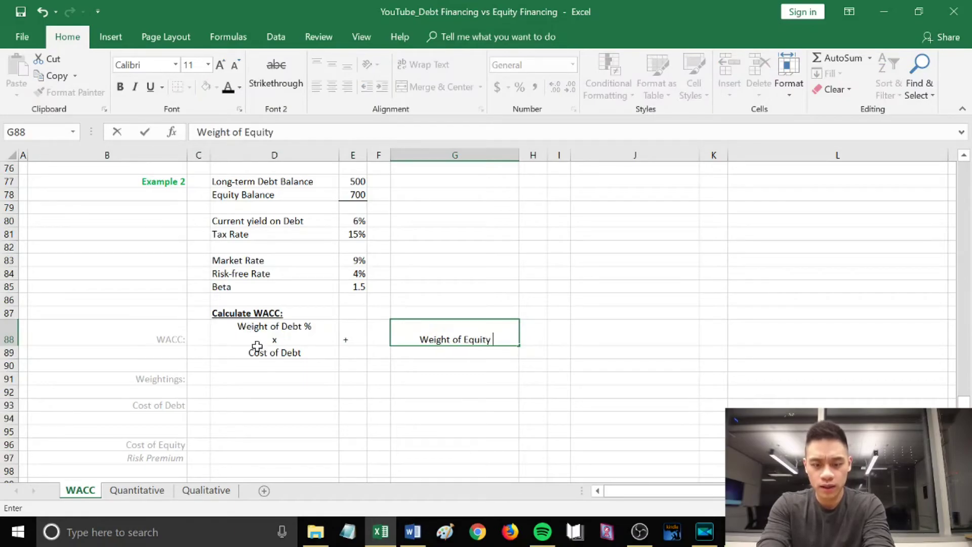
text(%)
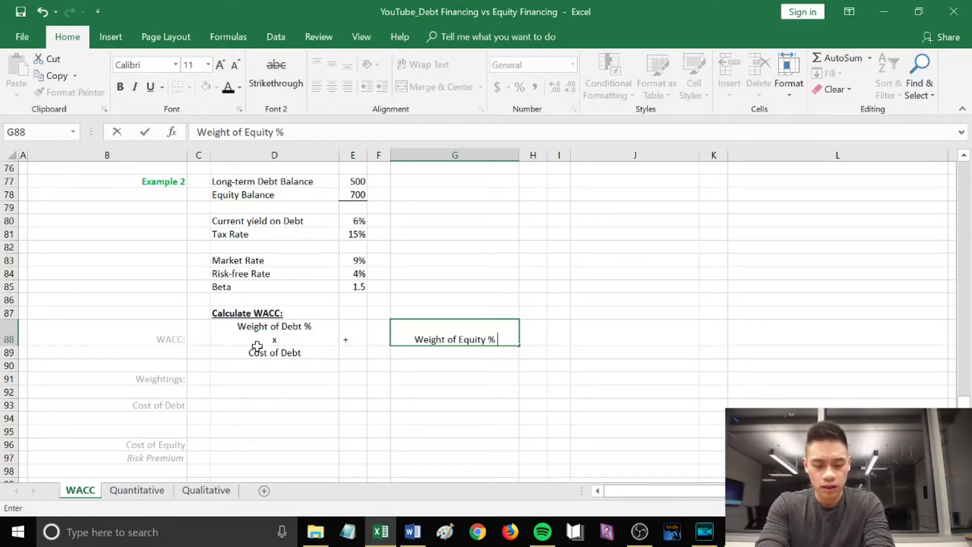
key(alt+Return)
text(x)
key(Return)
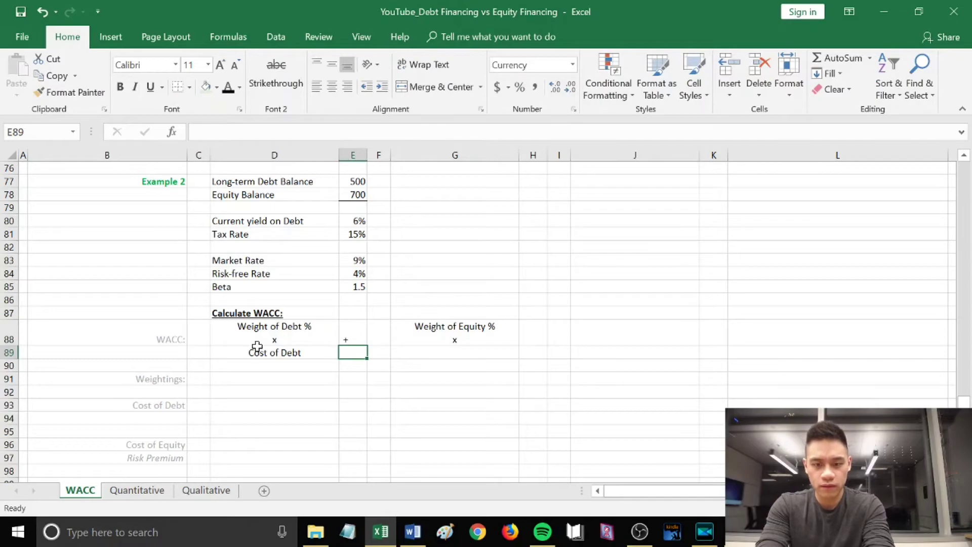
key(Right)
key(Right)
text(Cost of Equit)
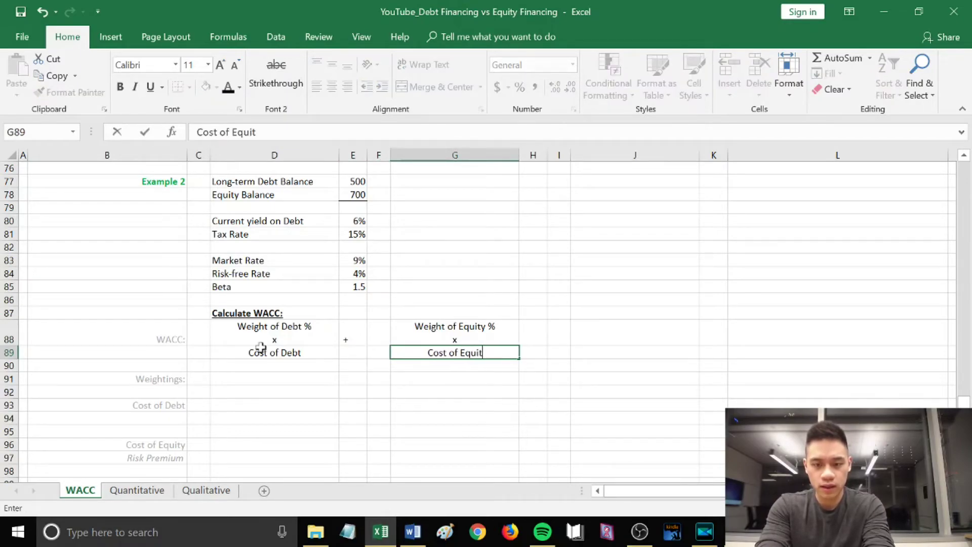
text(y)
key(Down)
key(Down)
key(Left)
key(Left)
key(Left)
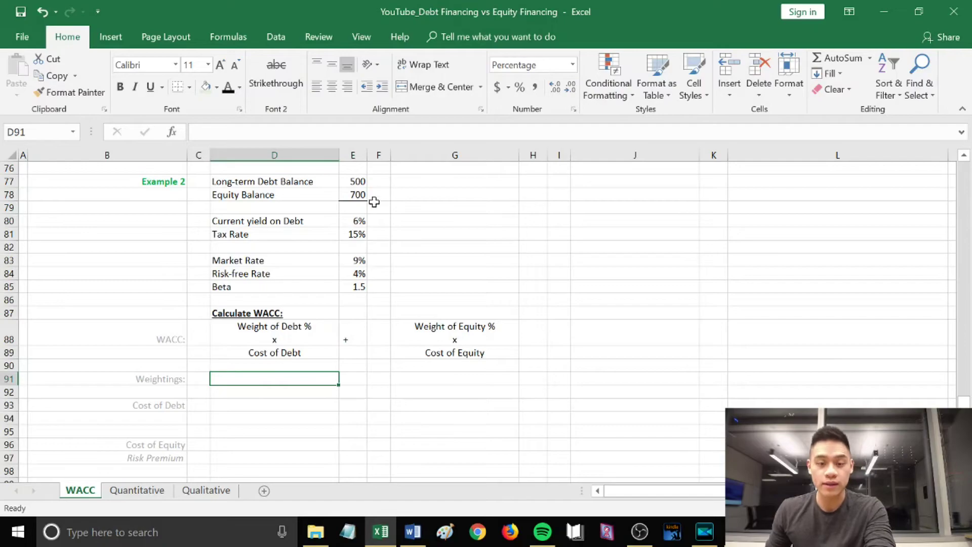
Sum the long-term debt and equity balances in E79 and label the row "Total value:" in D79
drag(360, 182, 357, 207)
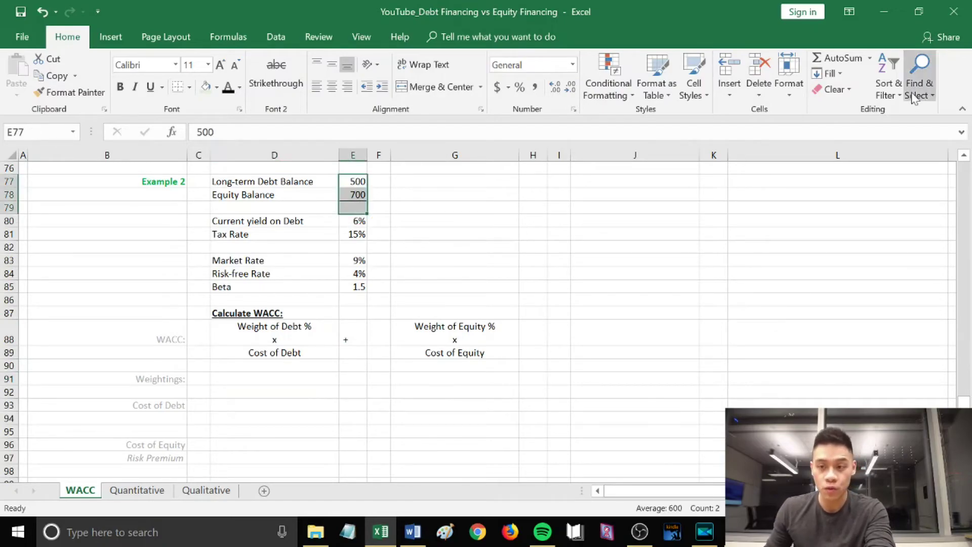
click(840, 58)
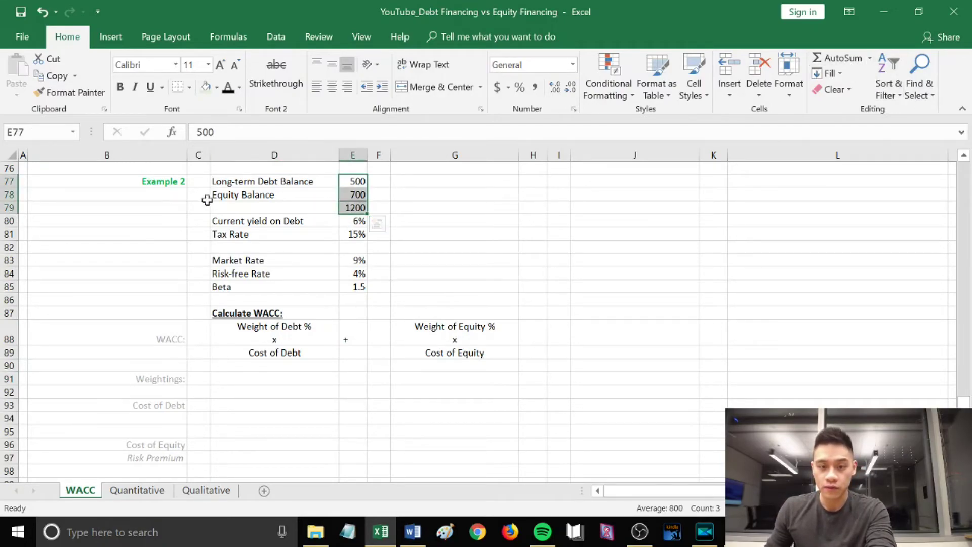
click(310, 207)
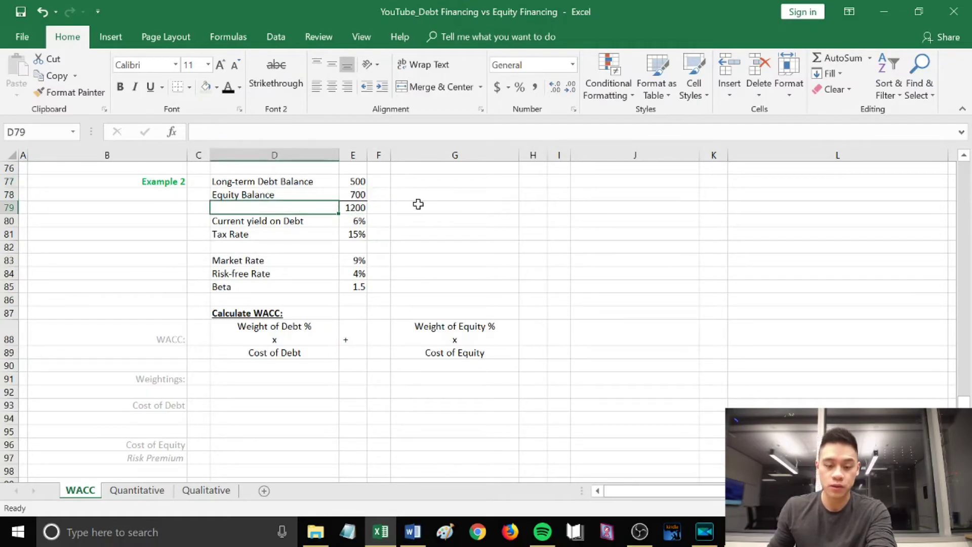
text(Total value:)
key(Return)
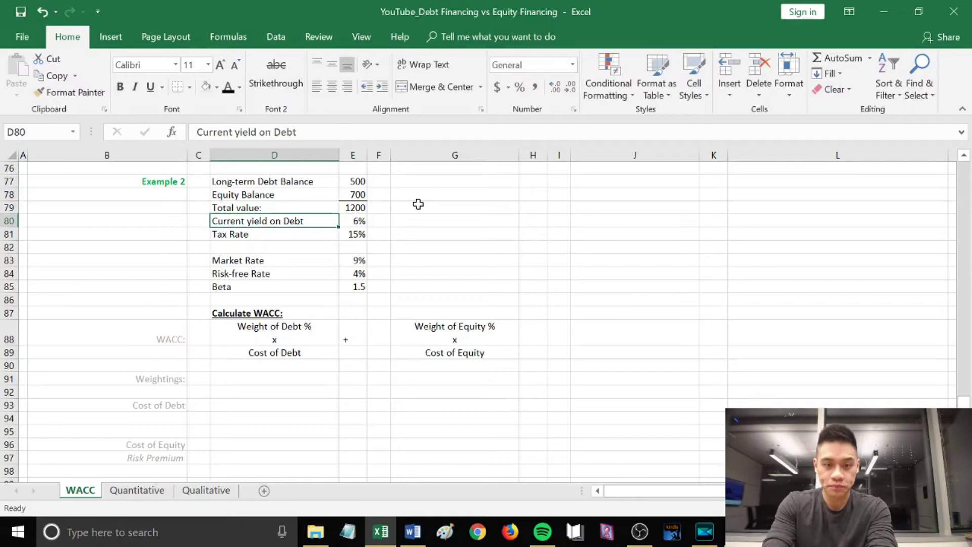
Calculate the Example 2 debt weighting in D91 as the long-term debt balance divided by total value, =E77/E79
click(292, 381)
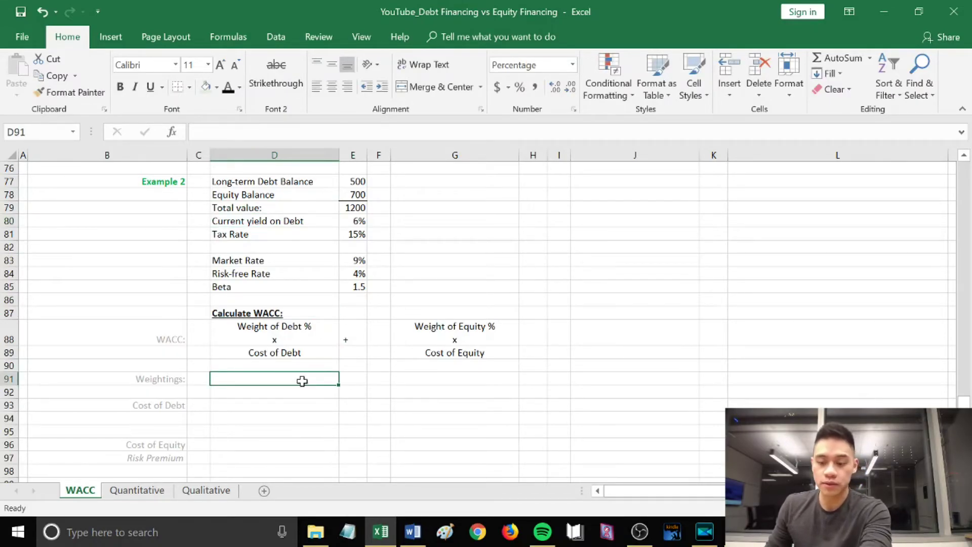
text(=)
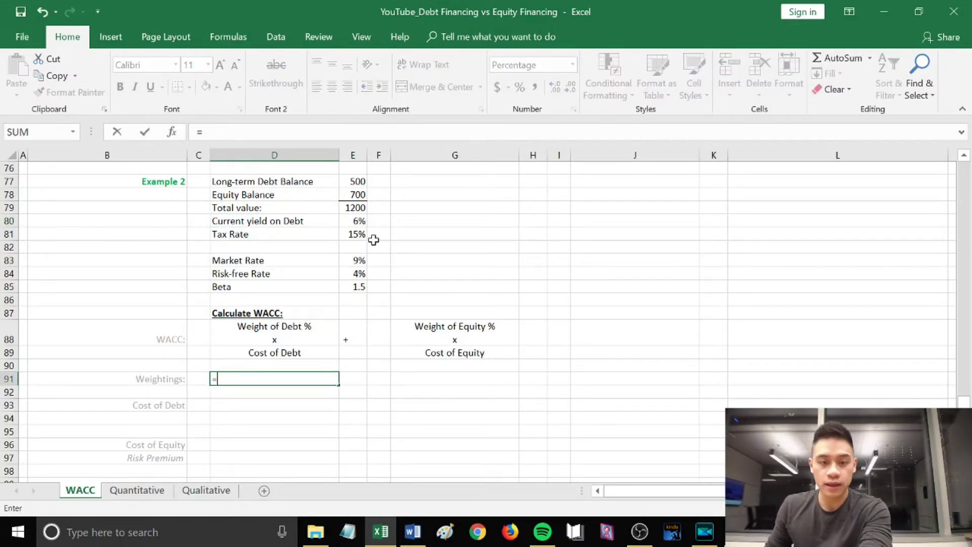
click(358, 179)
text(/)
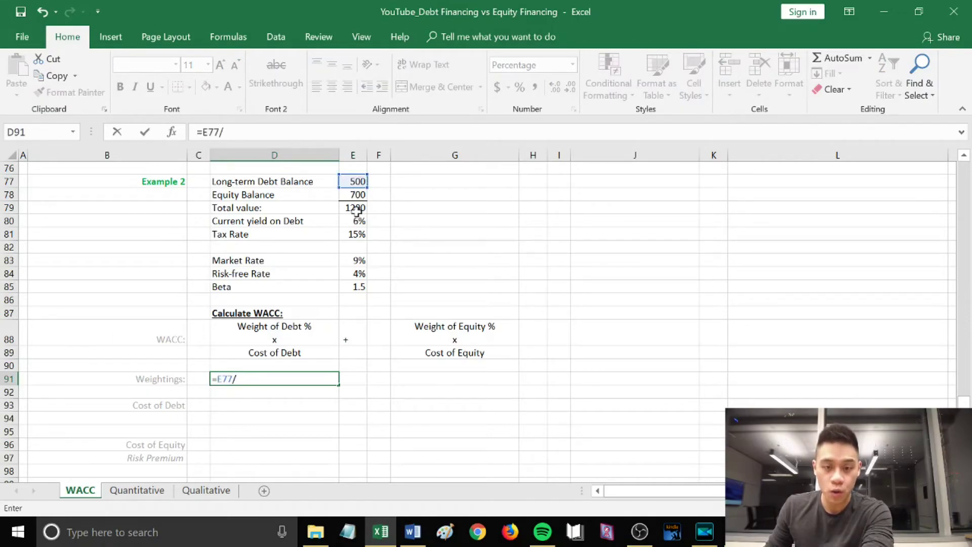
click(354, 208)
key(Return)
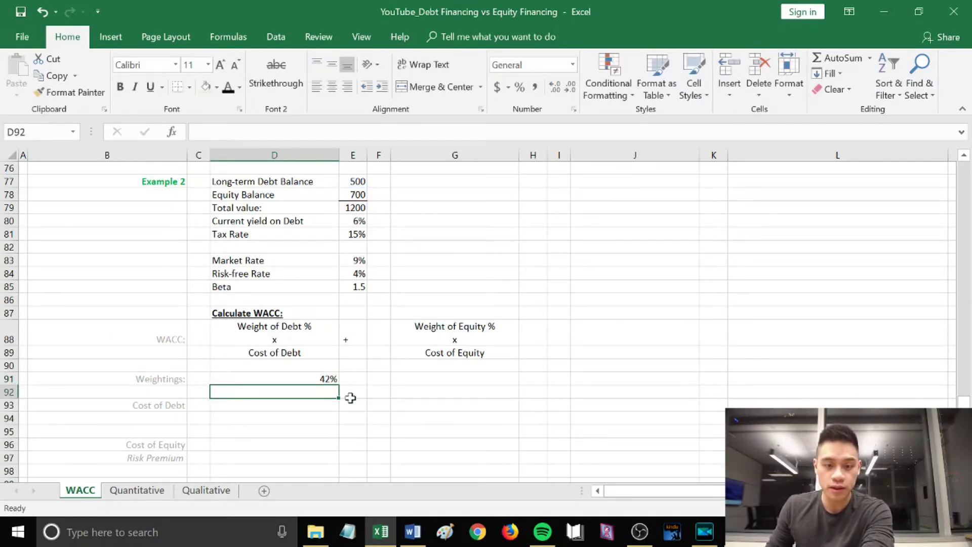
Calculate the Example 2 equity weighting in G91 as the equity balance divided by total value, =E78/E79
click(417, 374)
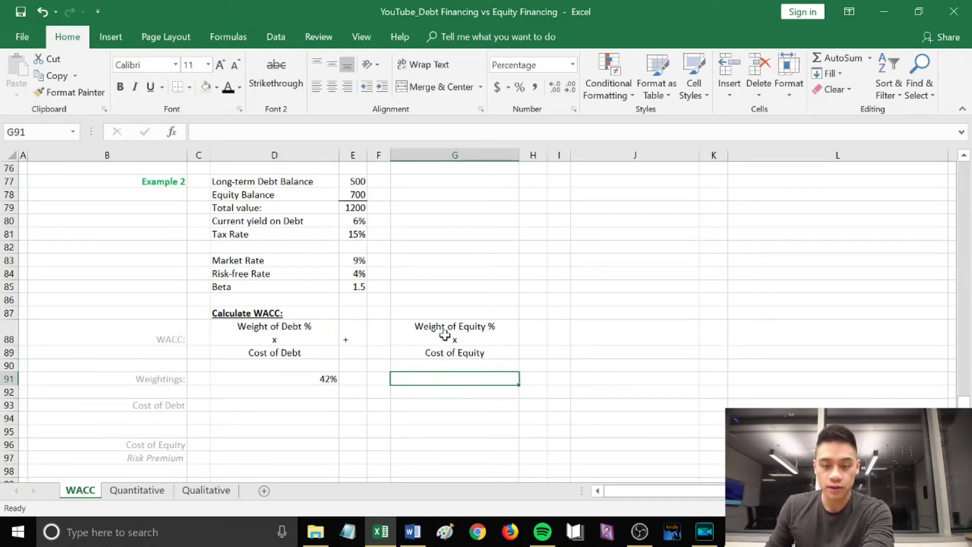
text(=)
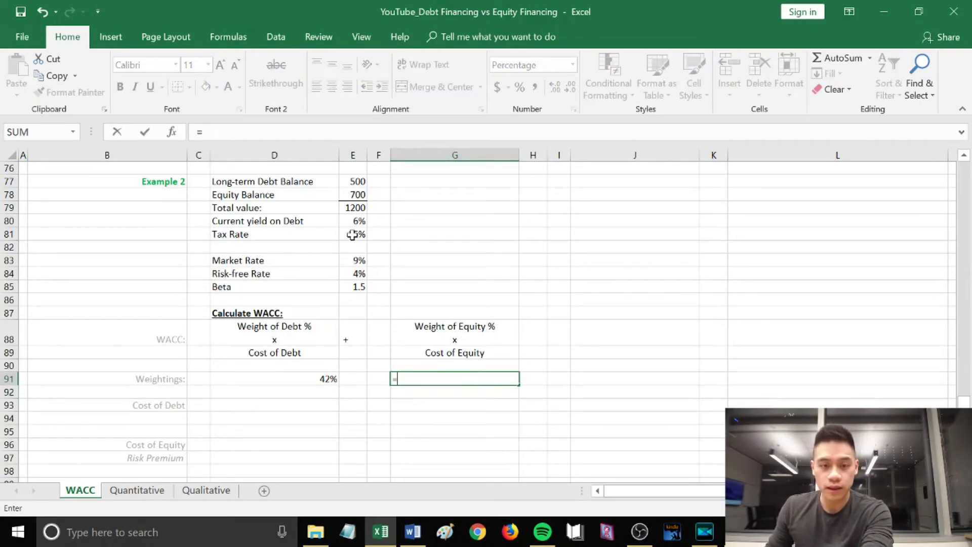
click(358, 192)
text(/)
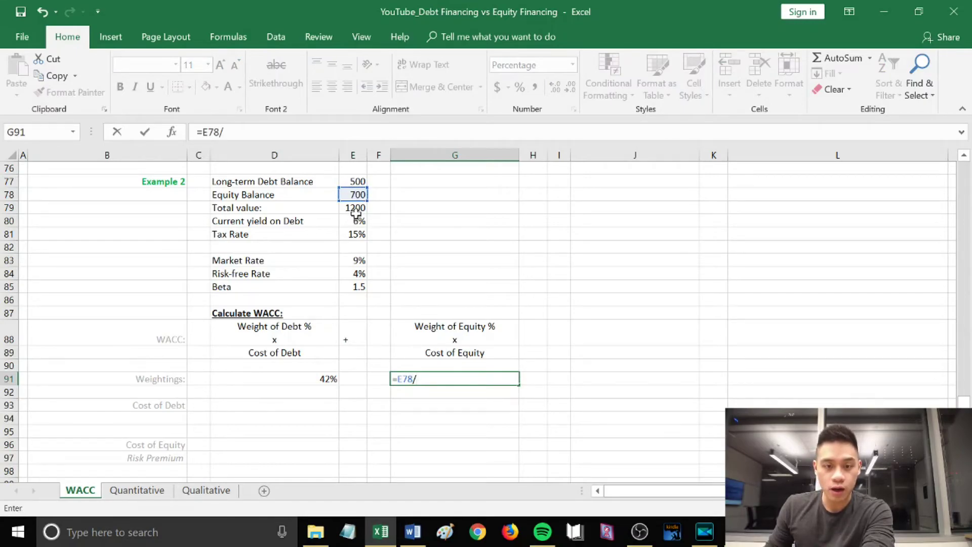
click(359, 208)
key(Return)
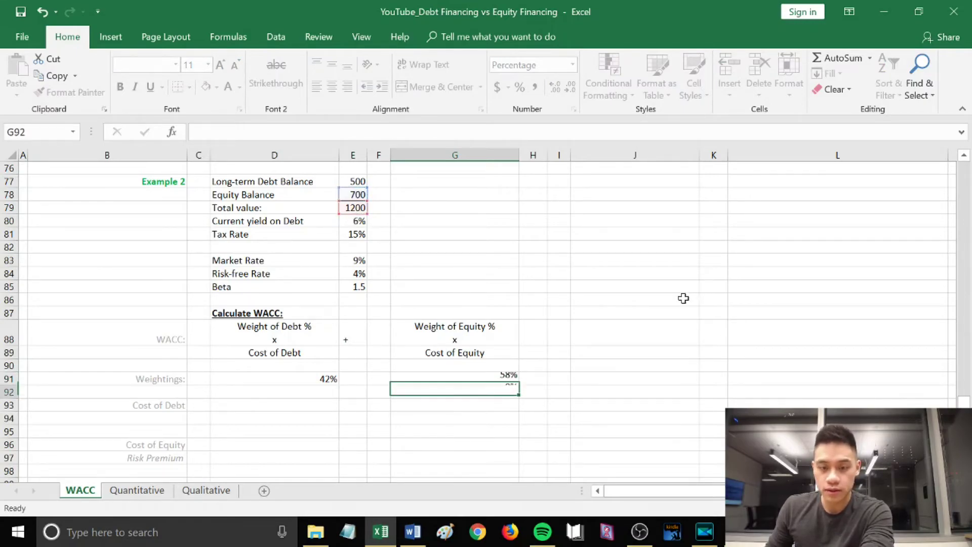
Enter the cost of debt formula description "Debt rate * (1 - tax rate)" in D93
click(272, 408)
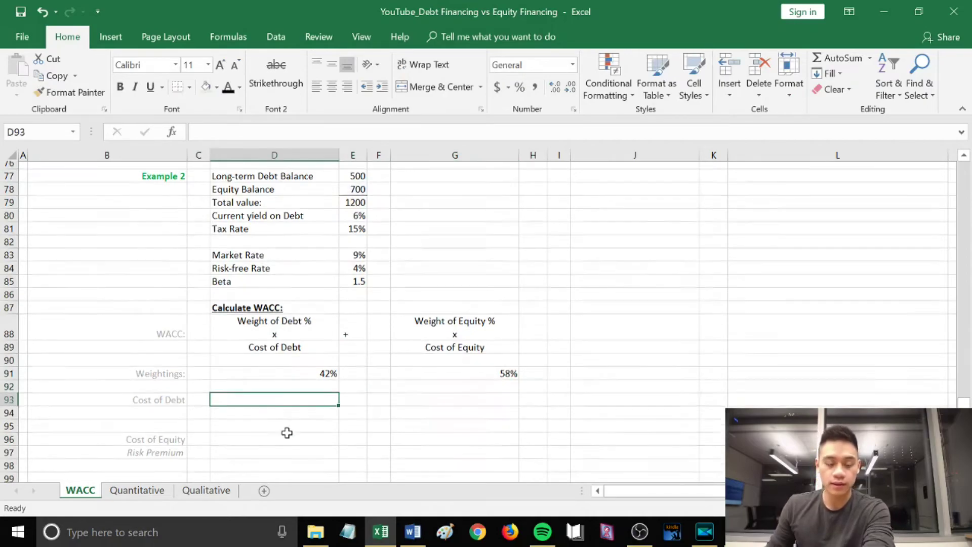
scroll(286, 413, down, 1)
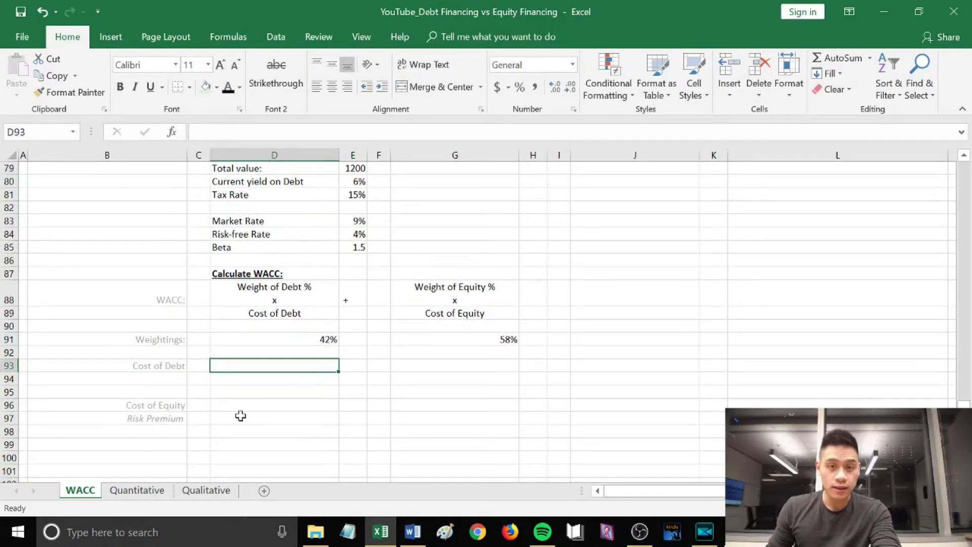
scroll(266, 411, up, 1)
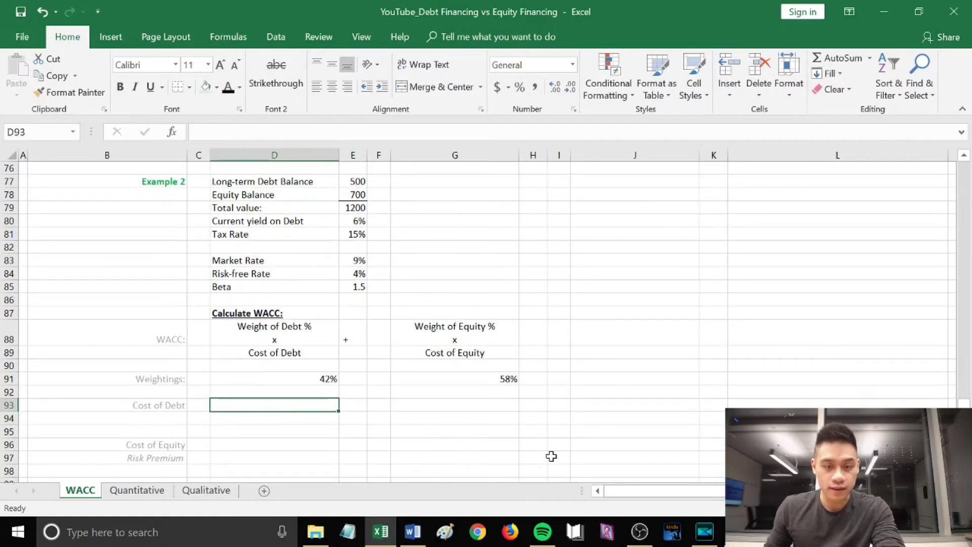
text(Debt rate)
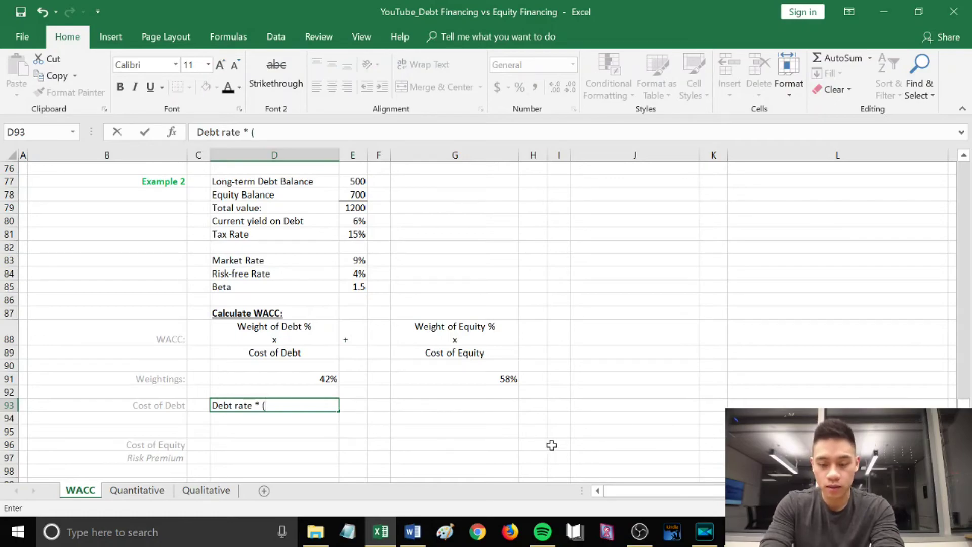
text(* (1 - tax rate)
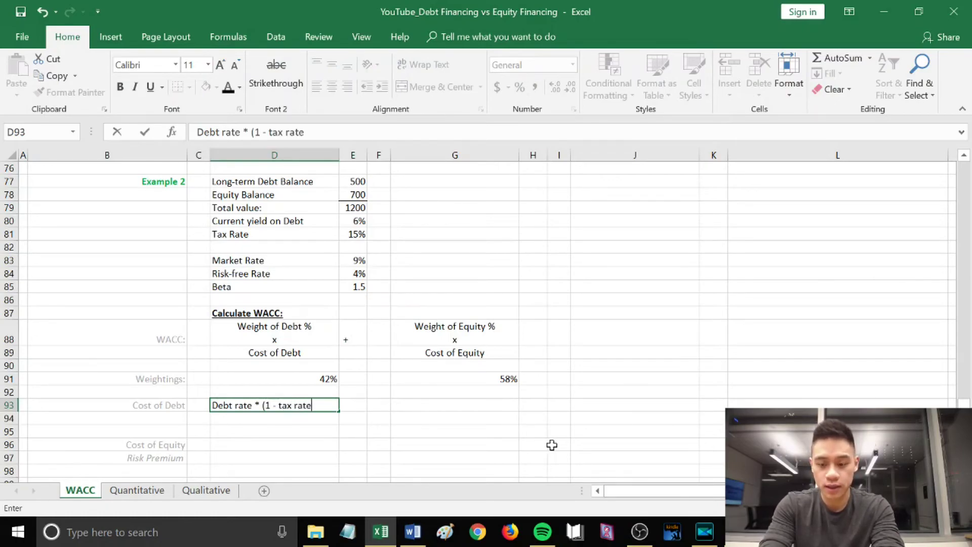
key(Return)
Calculate the after-tax cost of debt in D94 with =E80*(1-E81)
text(=)
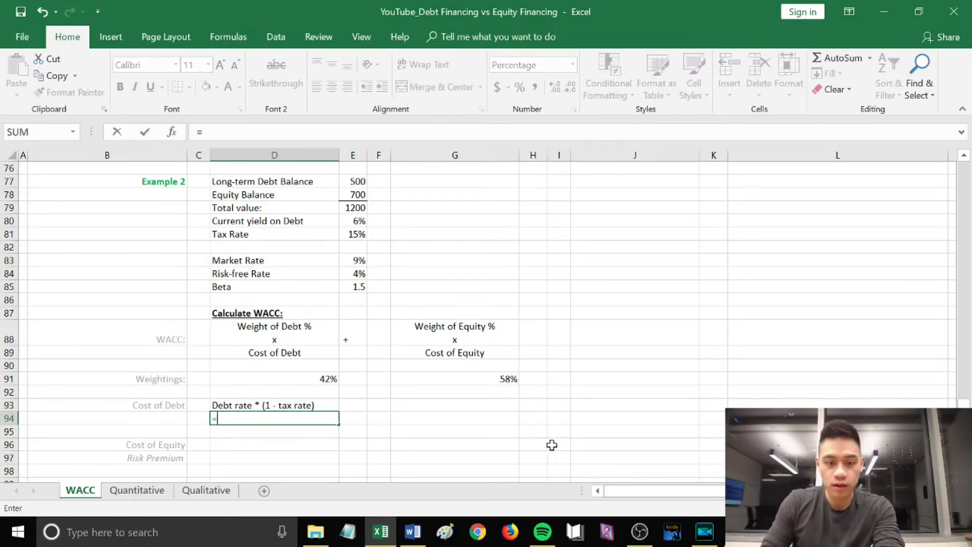
click(356, 221)
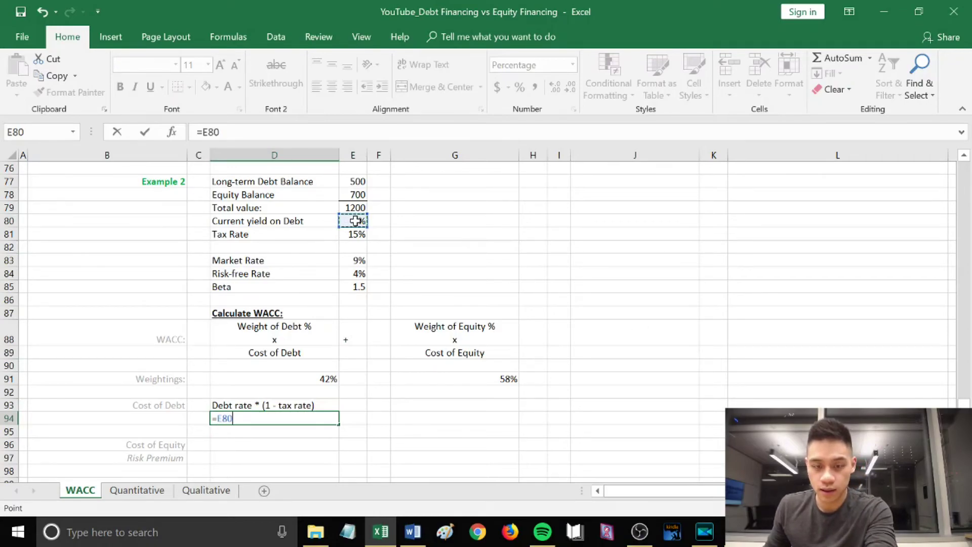
text(*()
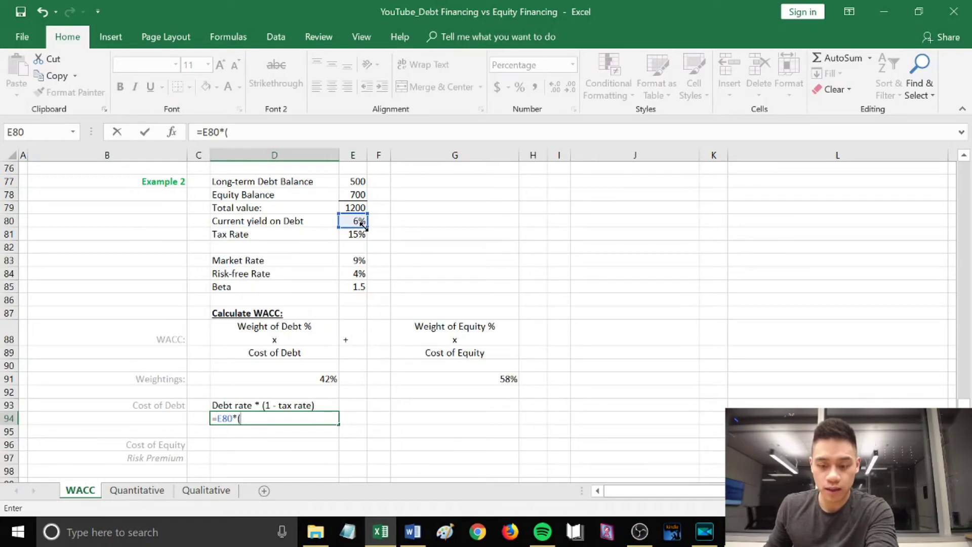
text(1-)
click(359, 234)
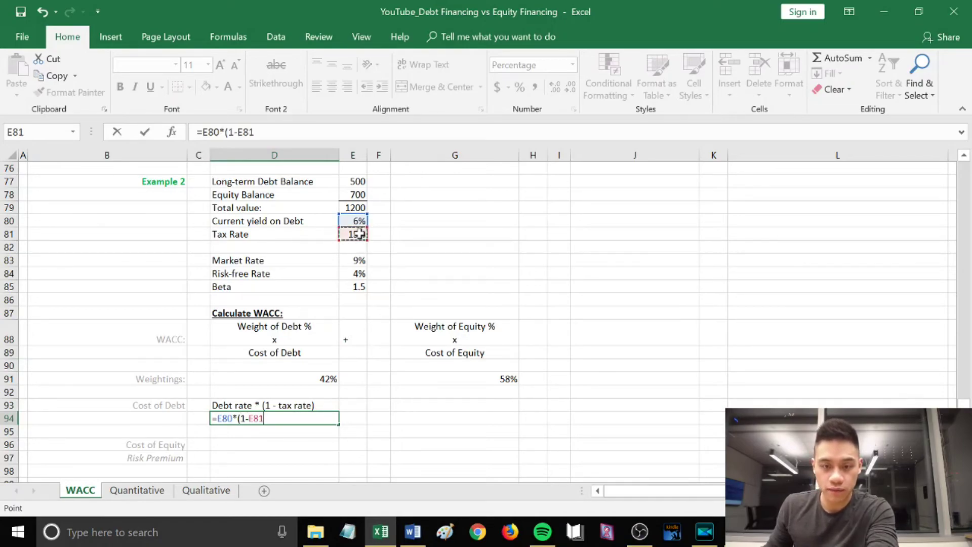
text())
key(Return)
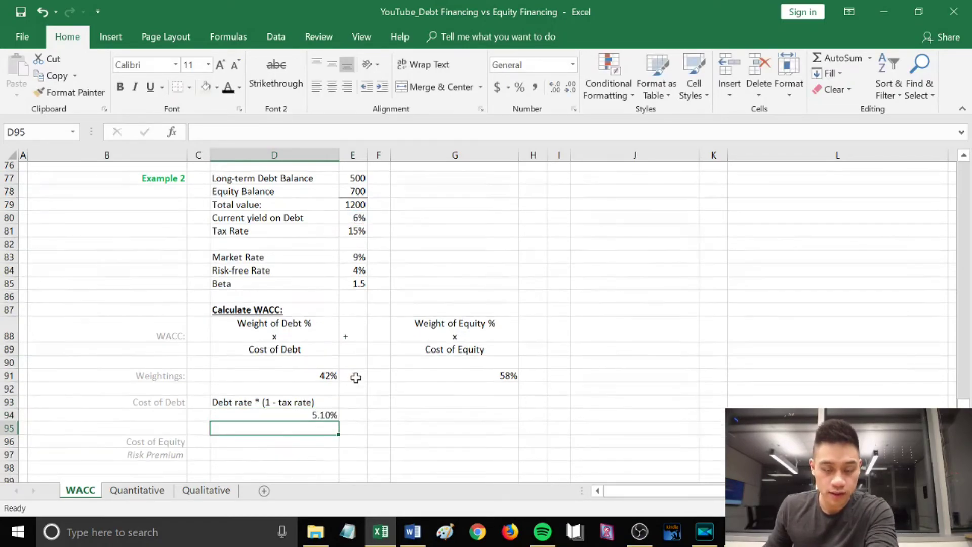
Enter the cost of equity formula description "Risk-free return rate + ( Beta * Risk Premium )" in D96
scroll(334, 400, down, 1)
click(273, 430)
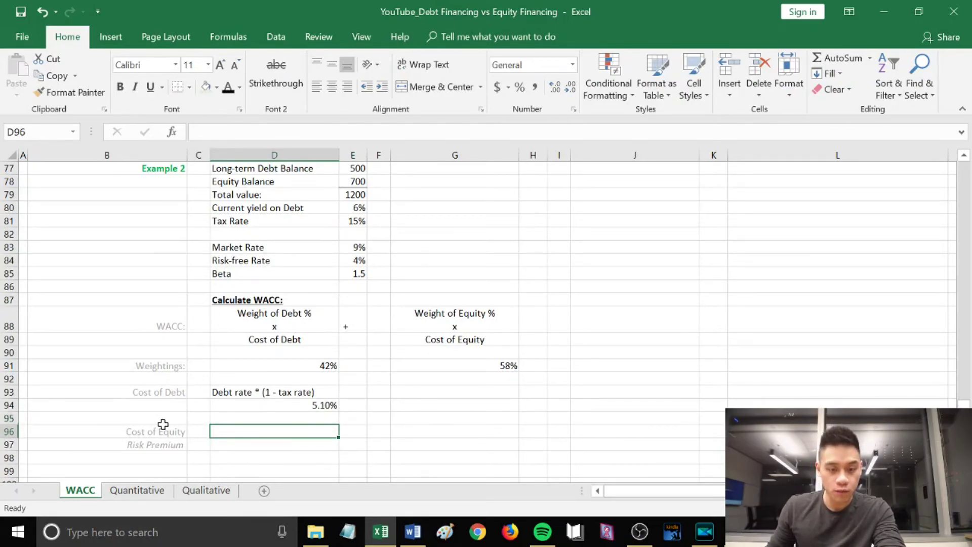
scroll(274, 425, up, 1)
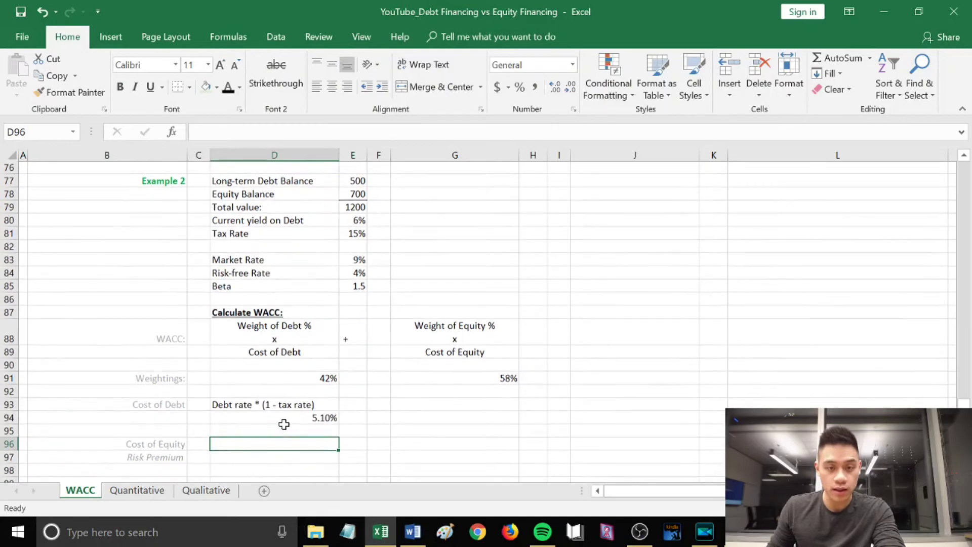
text(Risk-fre)
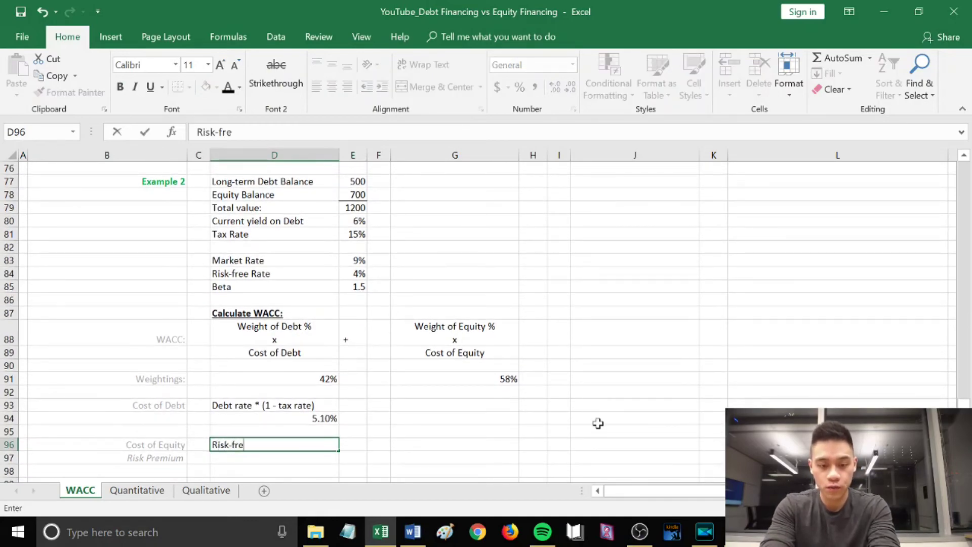
text(e return rate)
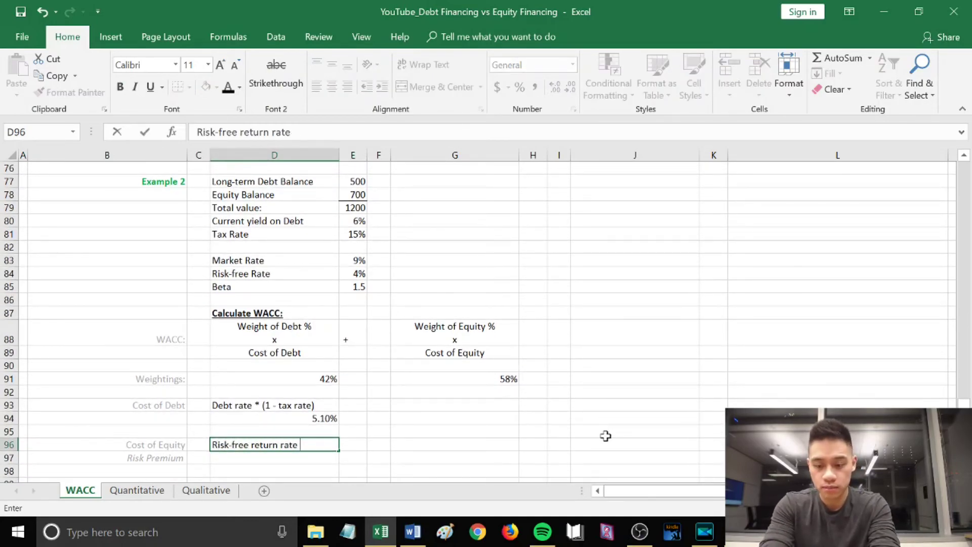
text( + ( Beta)
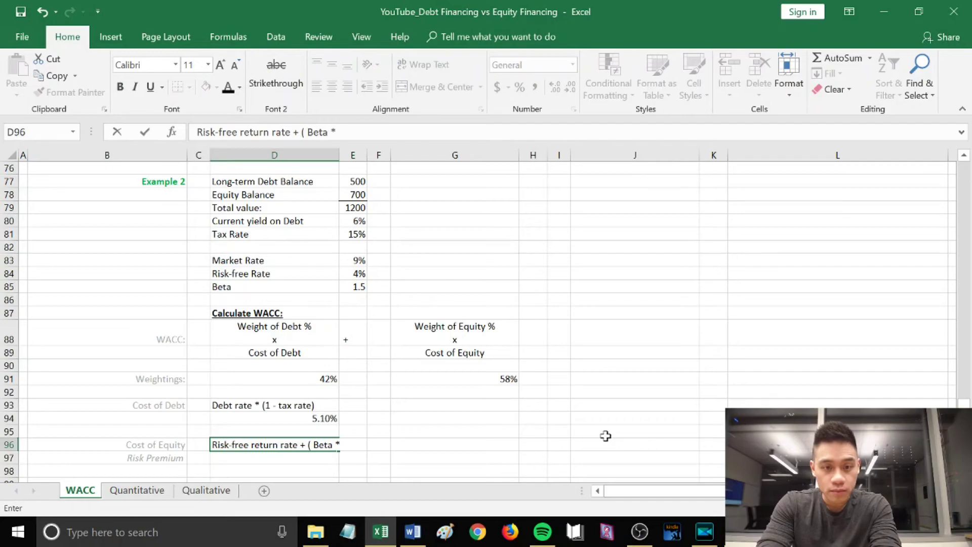
text( * Risk Premium)
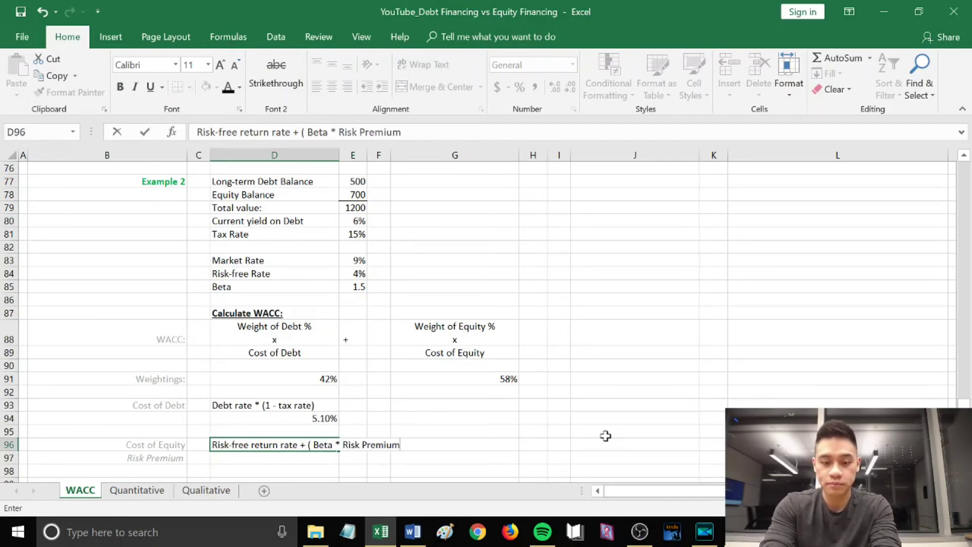
text( ))
key(Return)
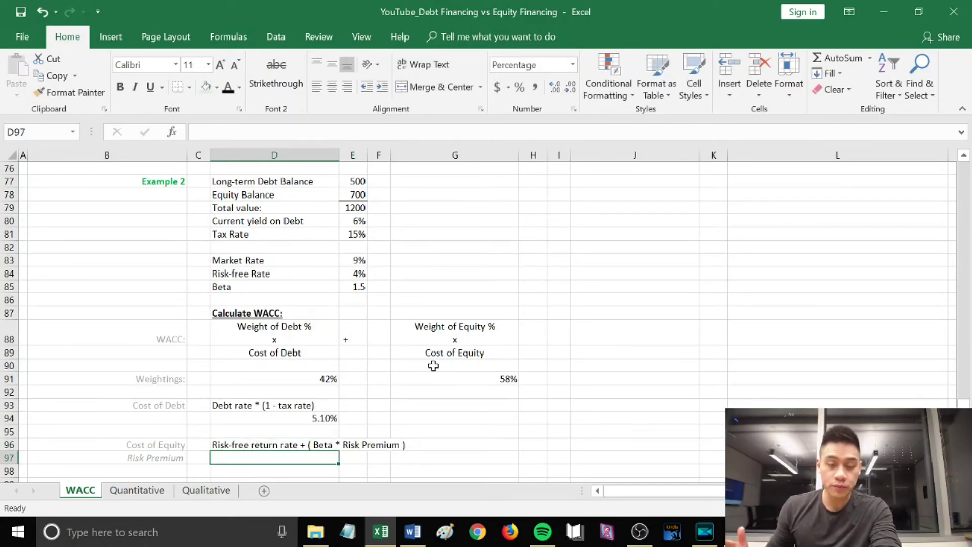
Describe the risk premium as "Higher market rate - Risk-free rate" in D97 and calculate it in D98 with =E83-E84
text(Higher mark)
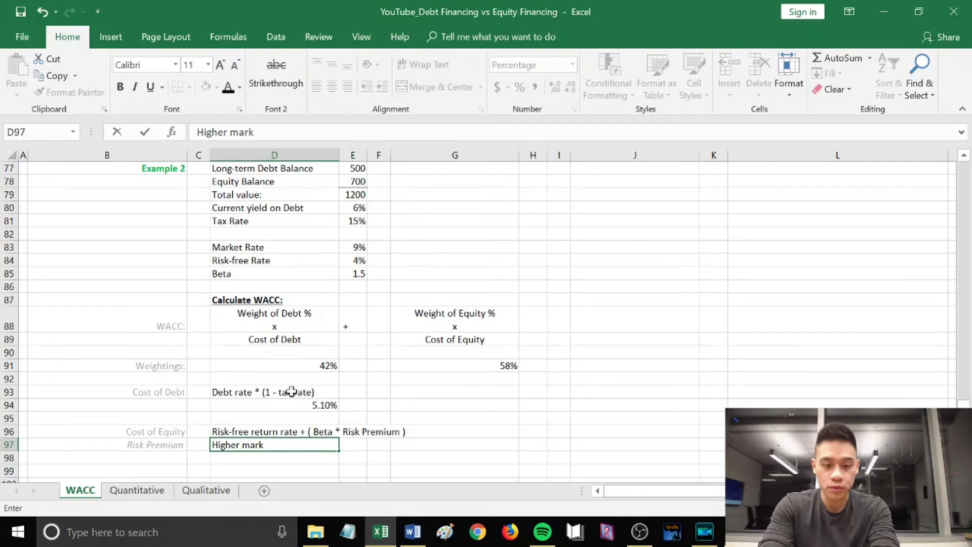
text(et rate - Risk-free rate)
key(Return)
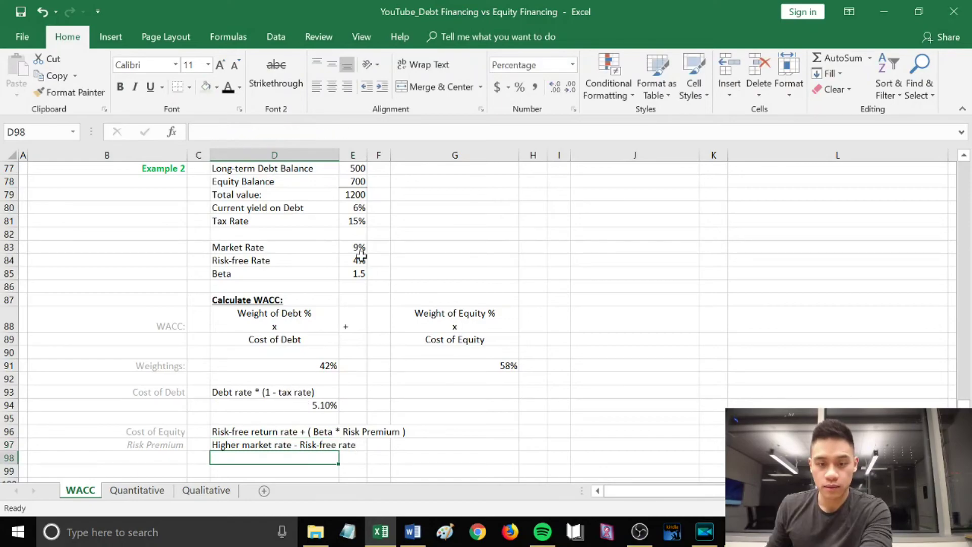
text(=)
click(352, 247)
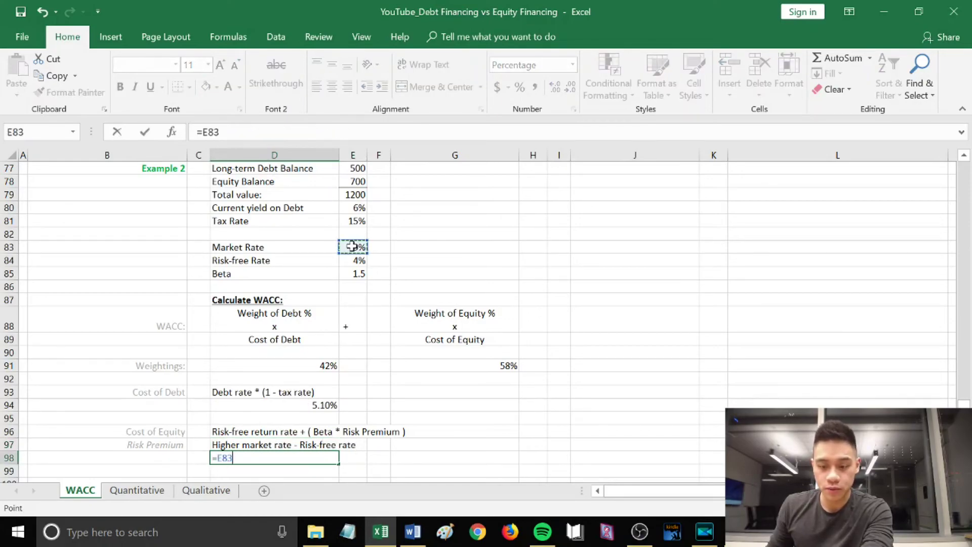
text(-)
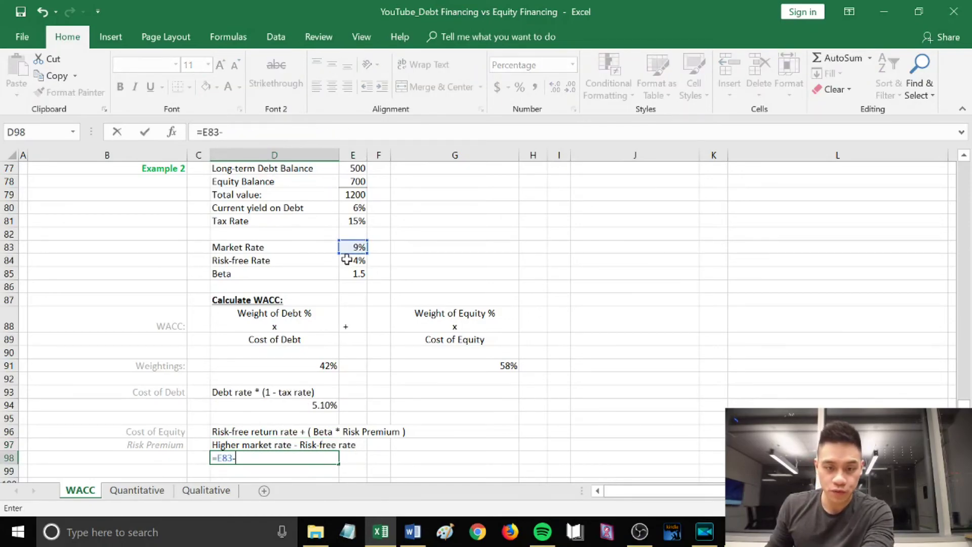
click(347, 261)
key(Return)
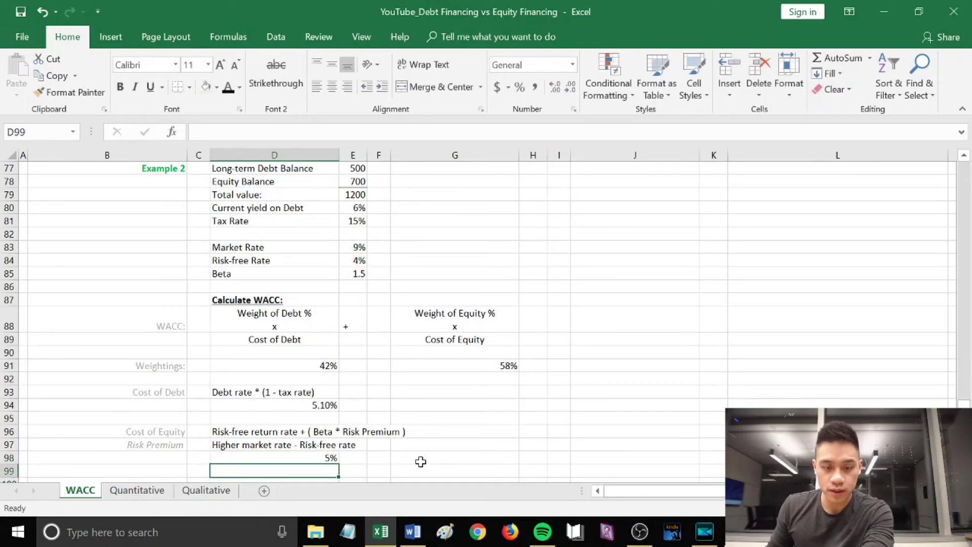
click(320, 460)
Calculate the cost of equity in I96 with =E84+(E85*D98) and format it as a percentage
click(555, 436)
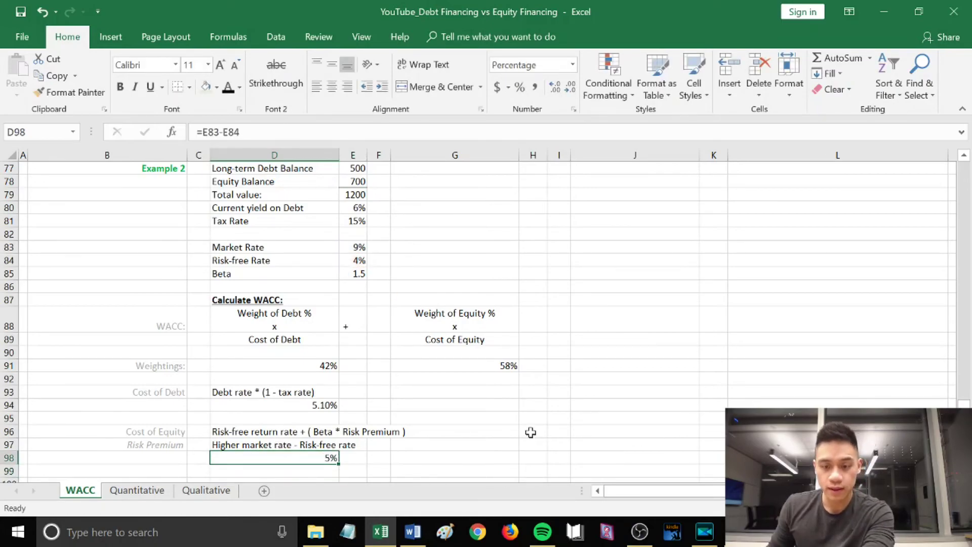
scroll(606, 317, down, 1)
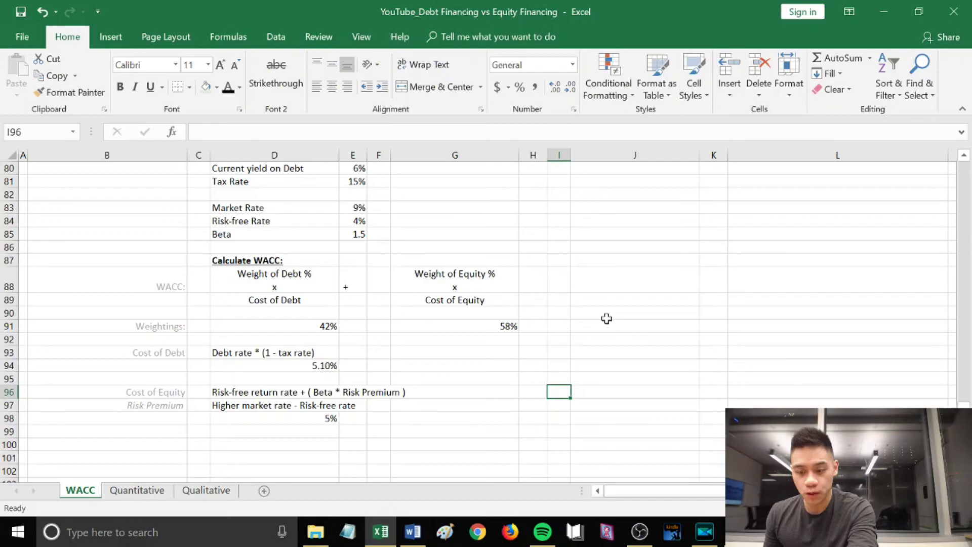
text(=)
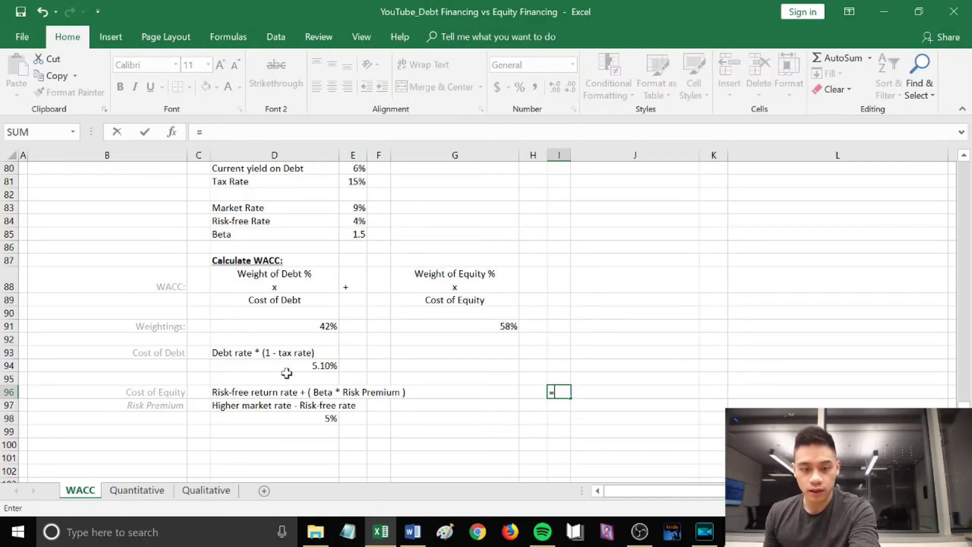
click(359, 223)
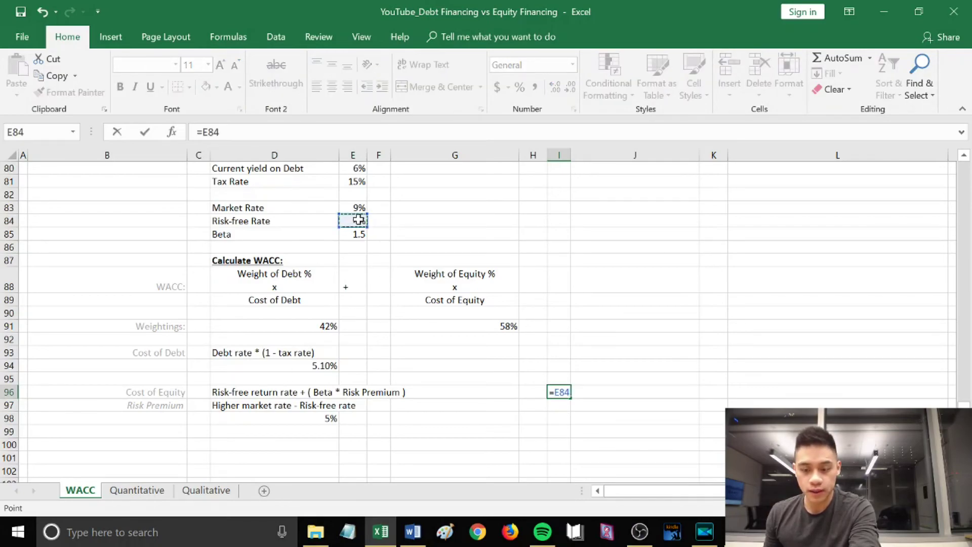
text(+()
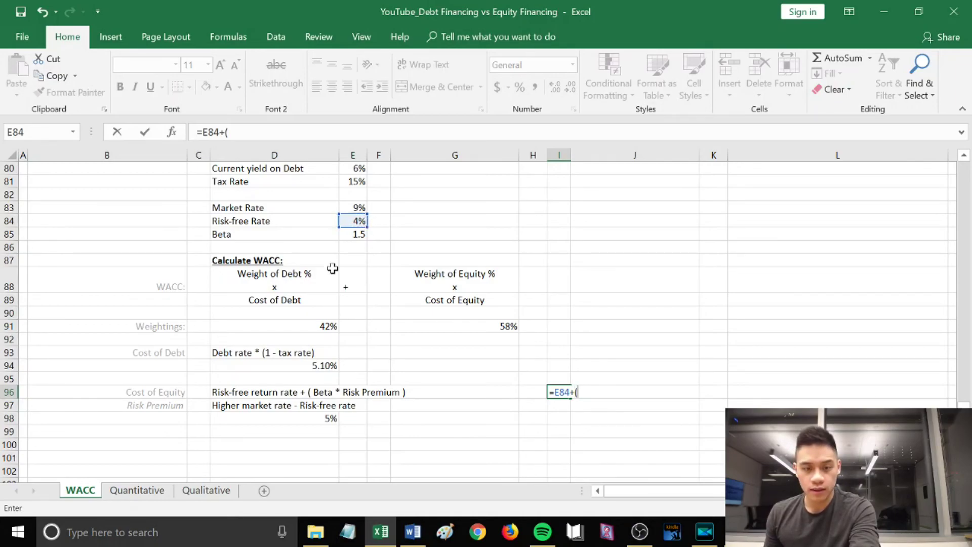
click(354, 232)
text(*)
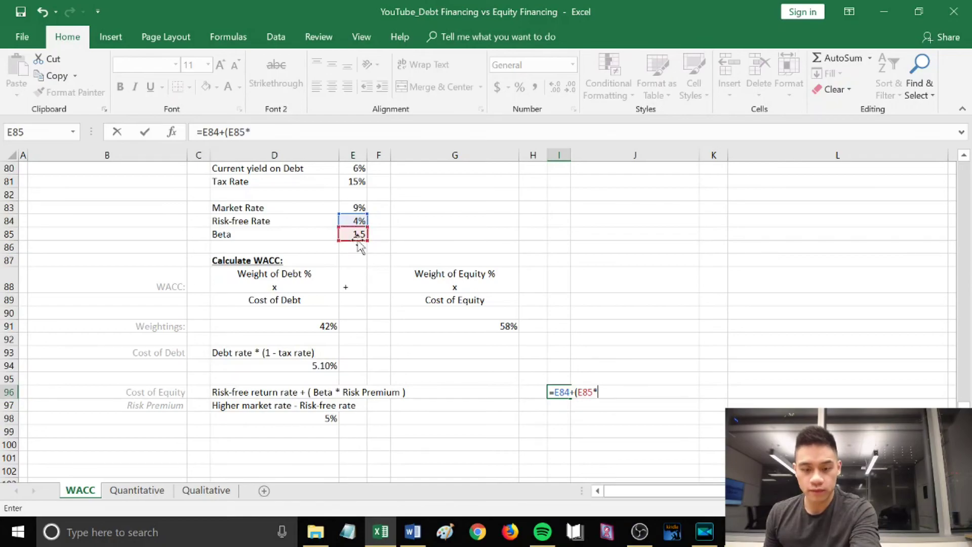
click(312, 417)
text())
key(Return)
click(560, 391)
click(521, 88)
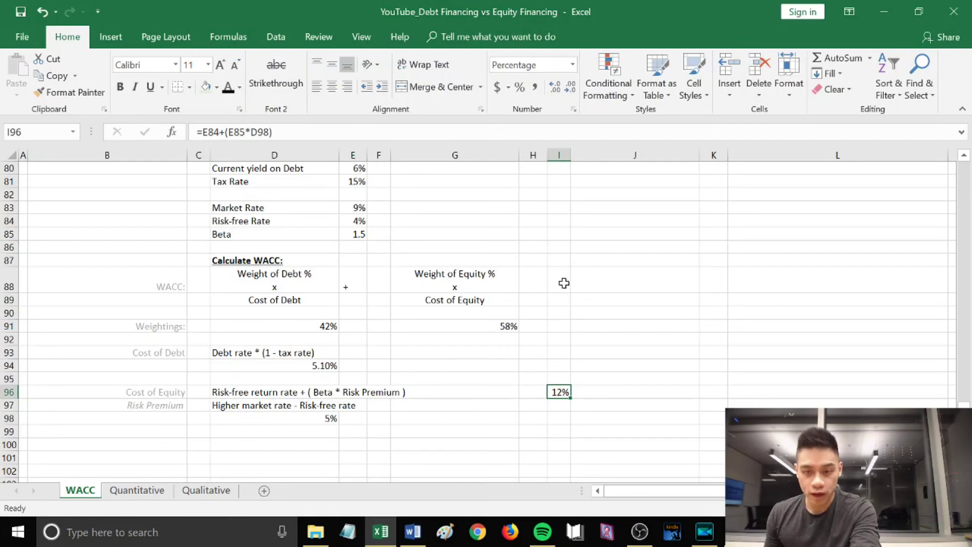
Calculate the debt part of the WACC in H88 with =D91*D94
click(538, 282)
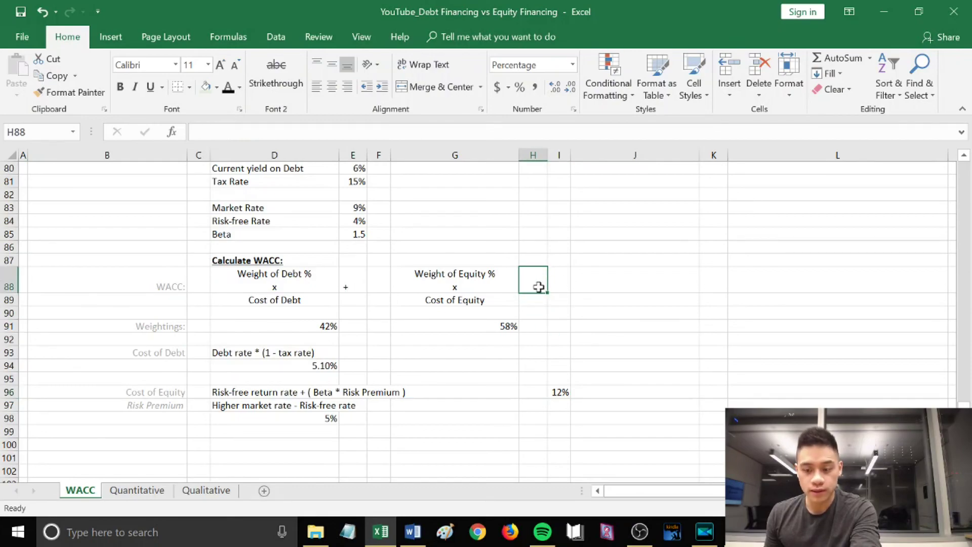
text(=)
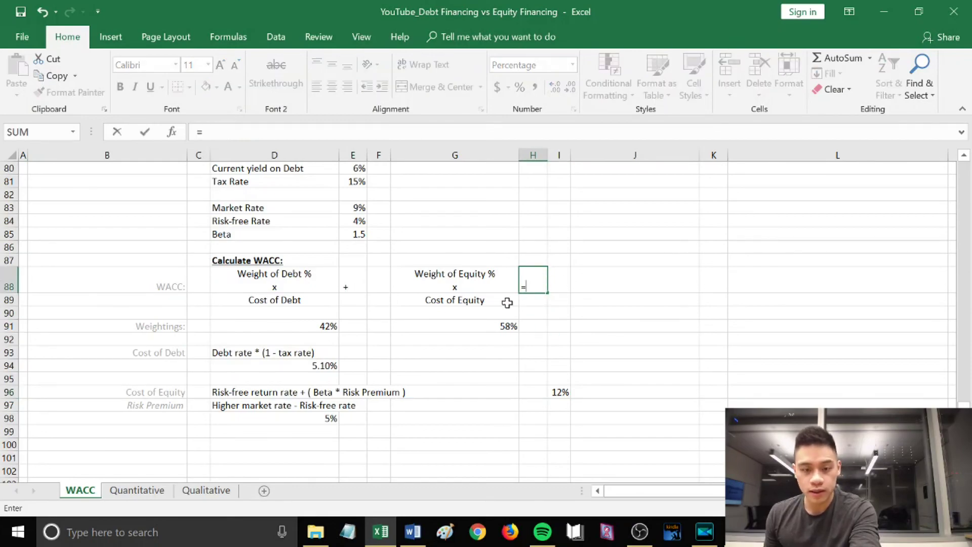
click(305, 325)
text(*)
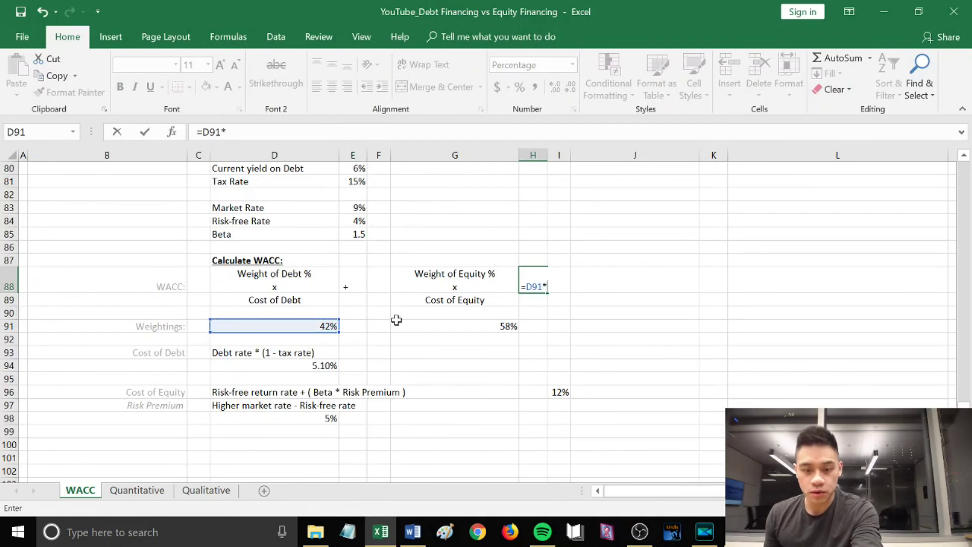
click(323, 365)
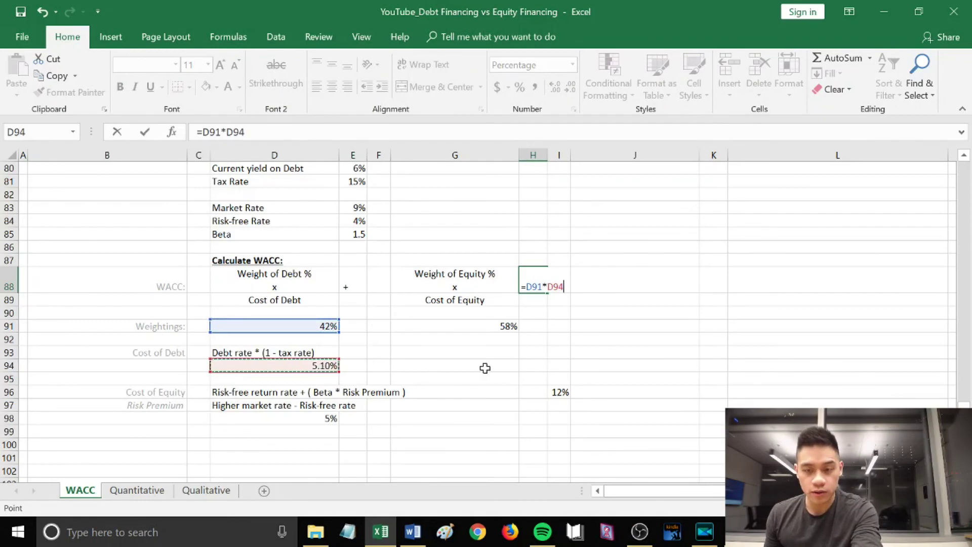
key(Return)
Calculate the equity part of the WACC in I88 with =G91*I96 and show it as a percentage without decimals
click(560, 286)
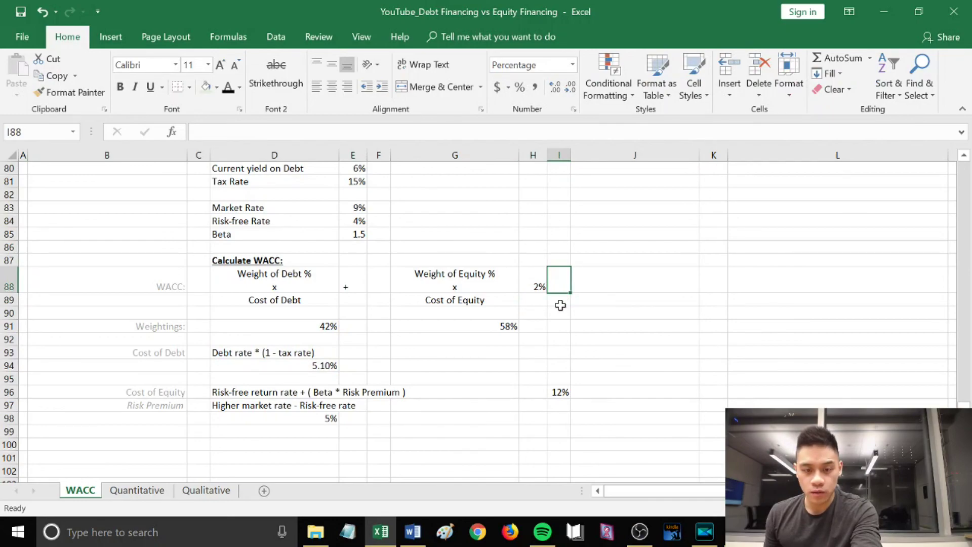
text(=)
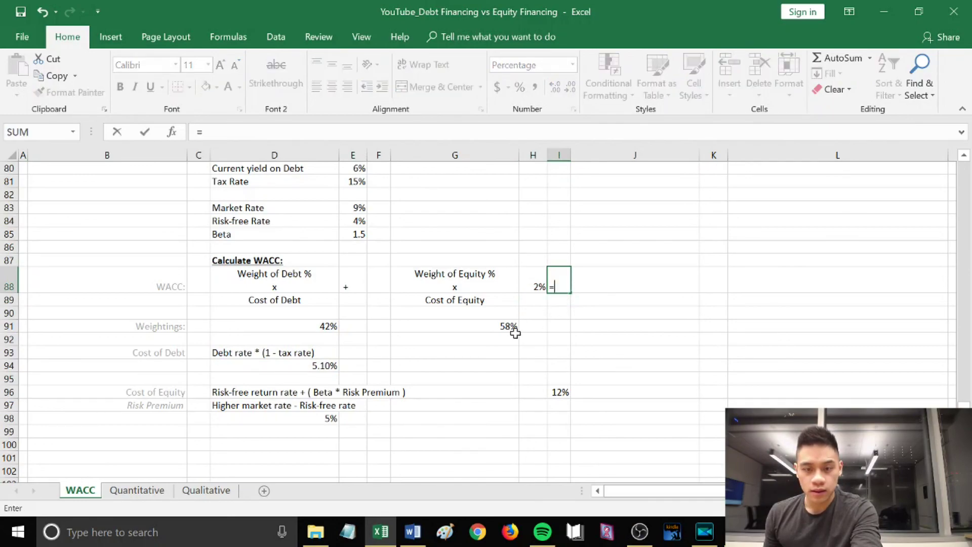
click(503, 327)
text(*)
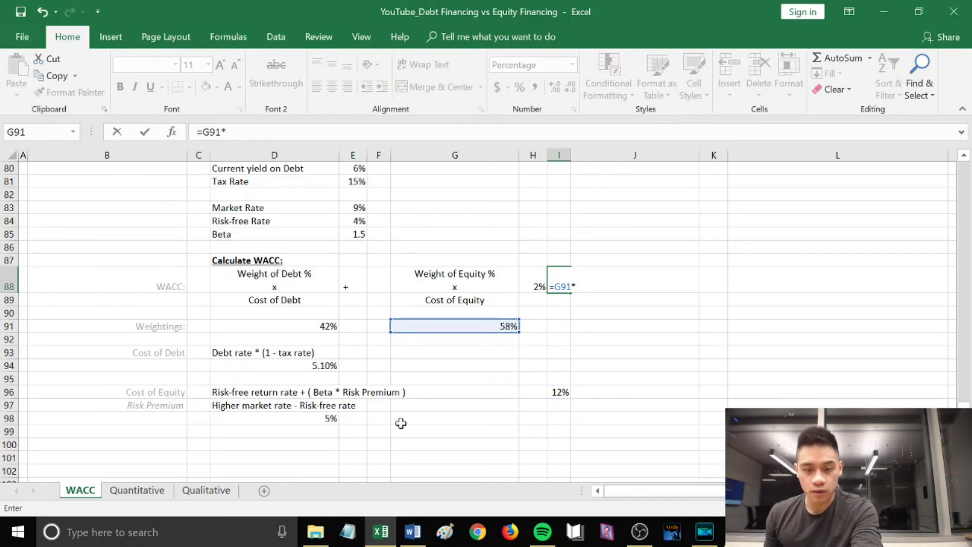
click(558, 390)
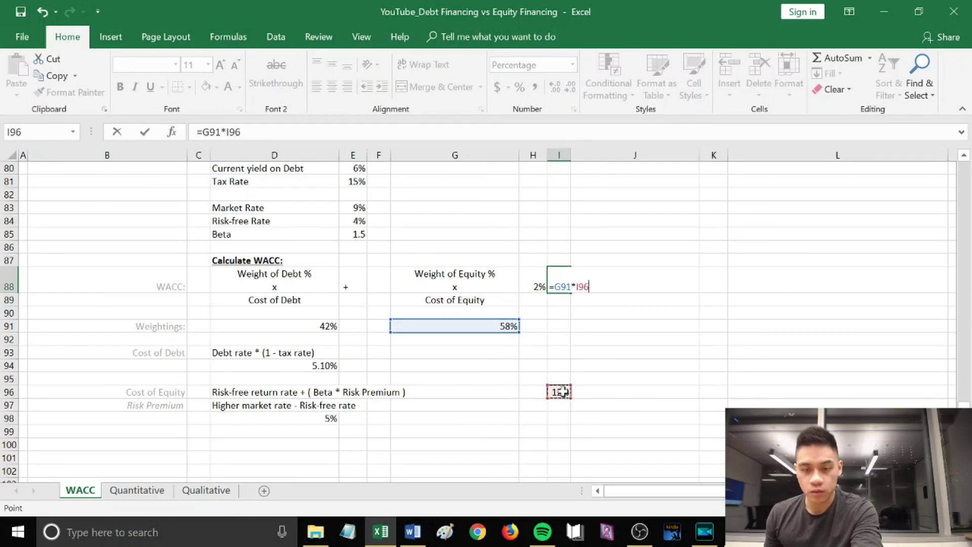
key(Return)
click(565, 285)
click(570, 87)
click(570, 87)
Add the debt and equity parts in J88 with =H88+I88 to get the WACC
click(628, 284)
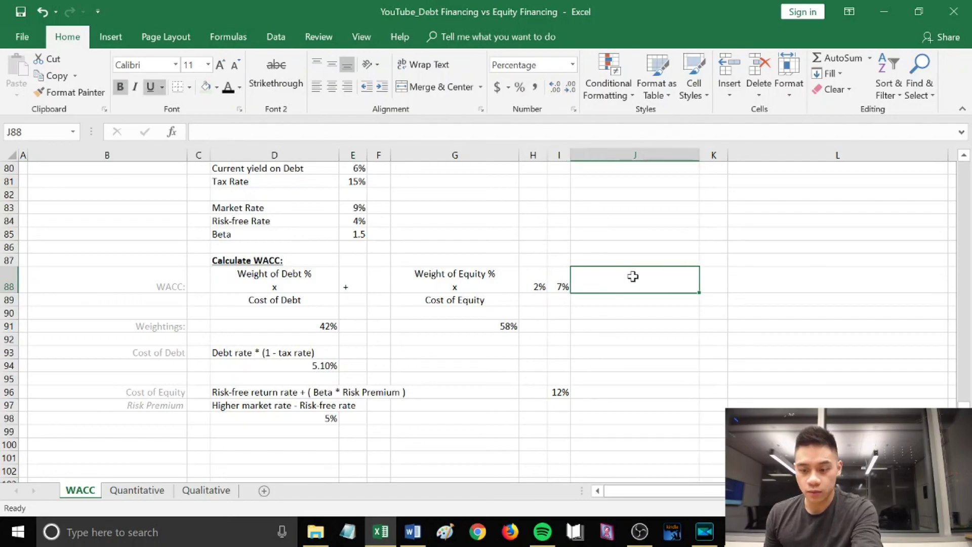
text(=)
click(530, 282)
text(+)
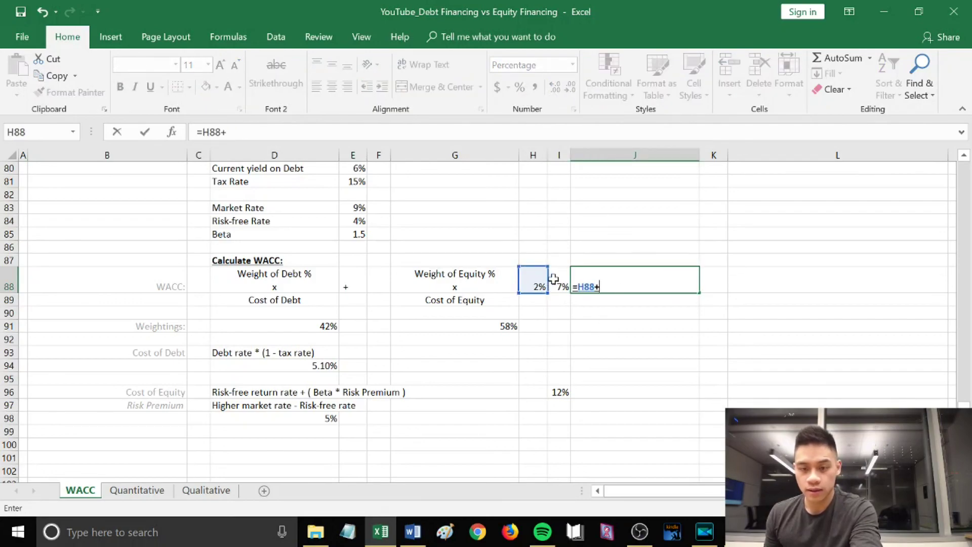
click(559, 283)
key(Return)
Highlight the WACC result in J88 with a light green fill
click(671, 289)
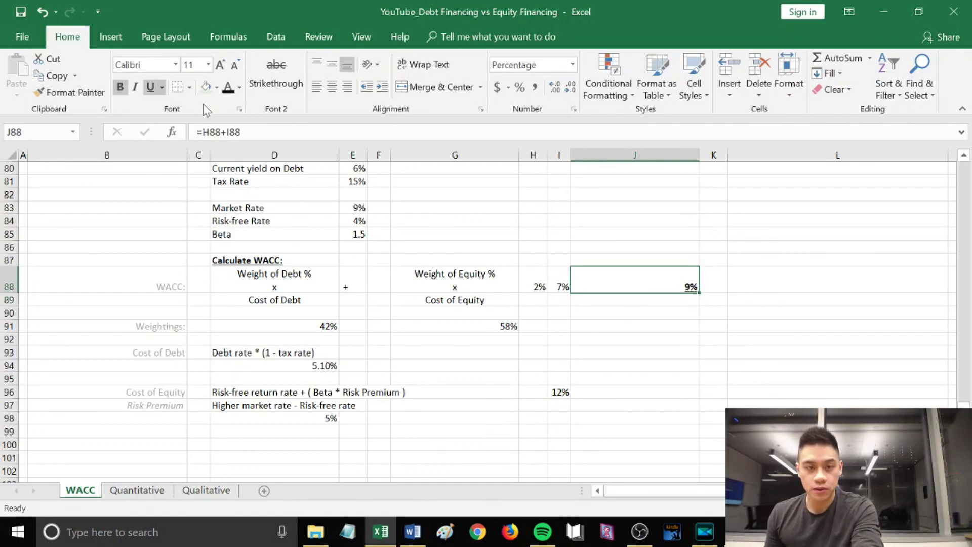
click(216, 87)
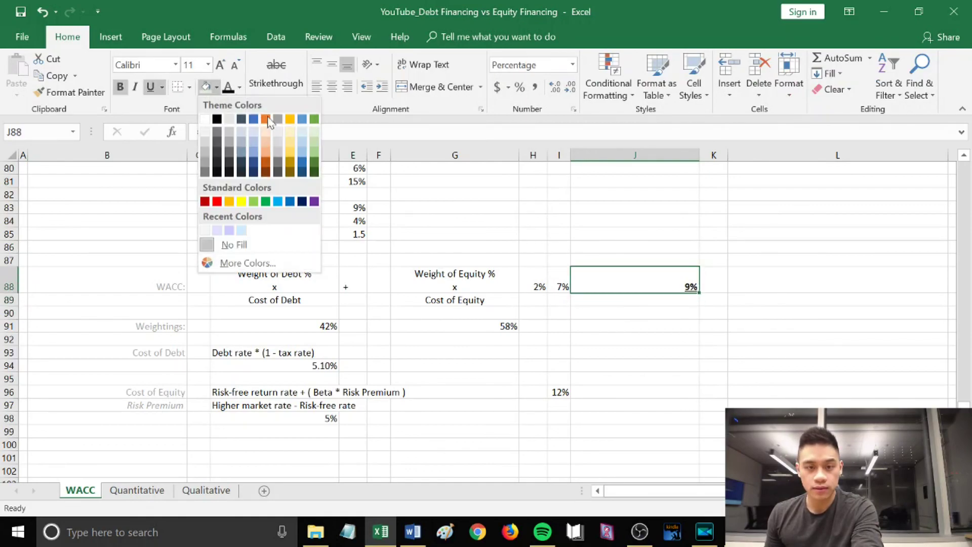
click(312, 130)
click(837, 351)
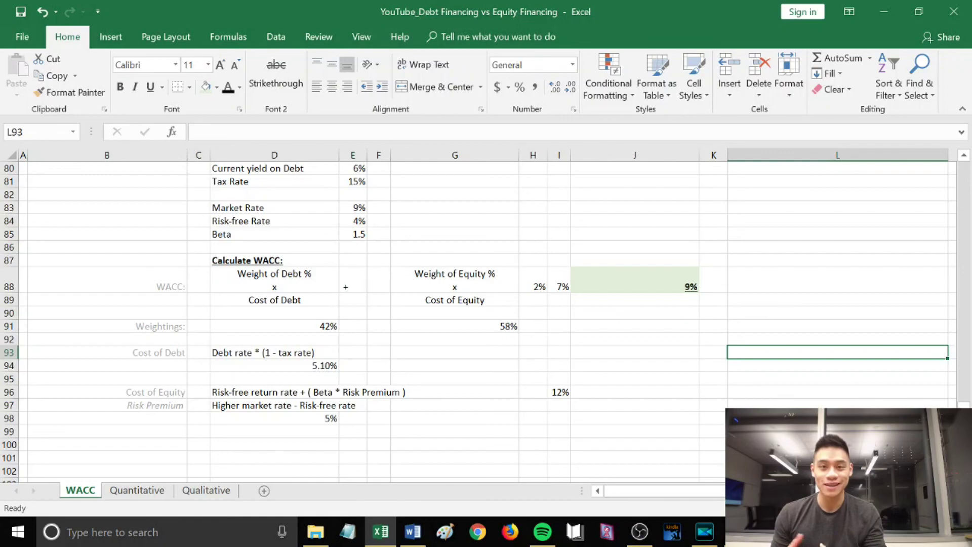